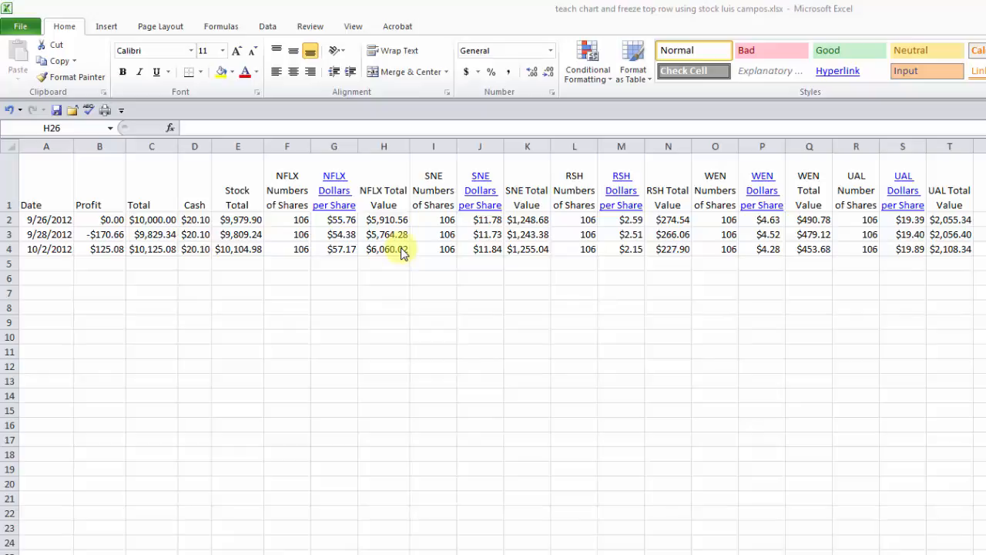
left_click(366, 355)
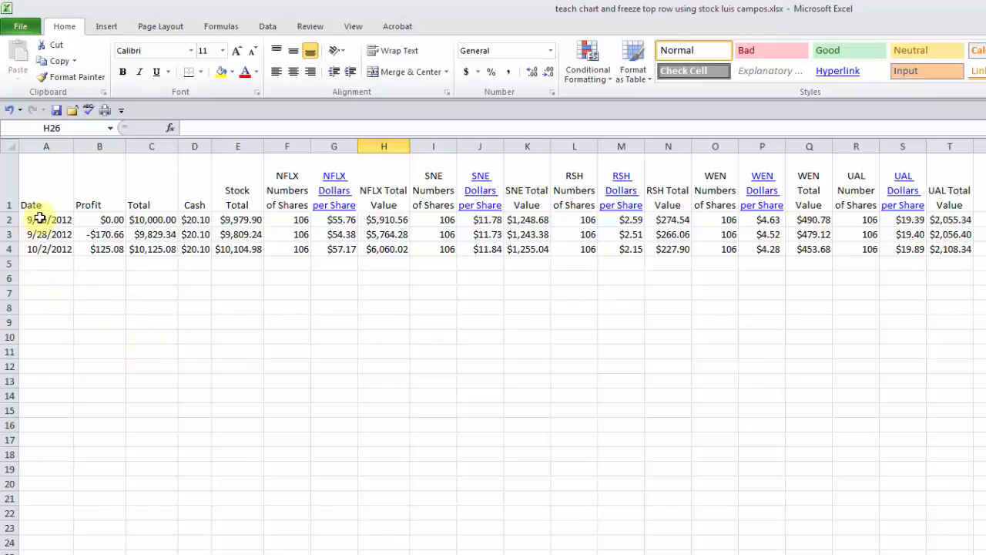
left_click_drag(41, 220, 31, 248)
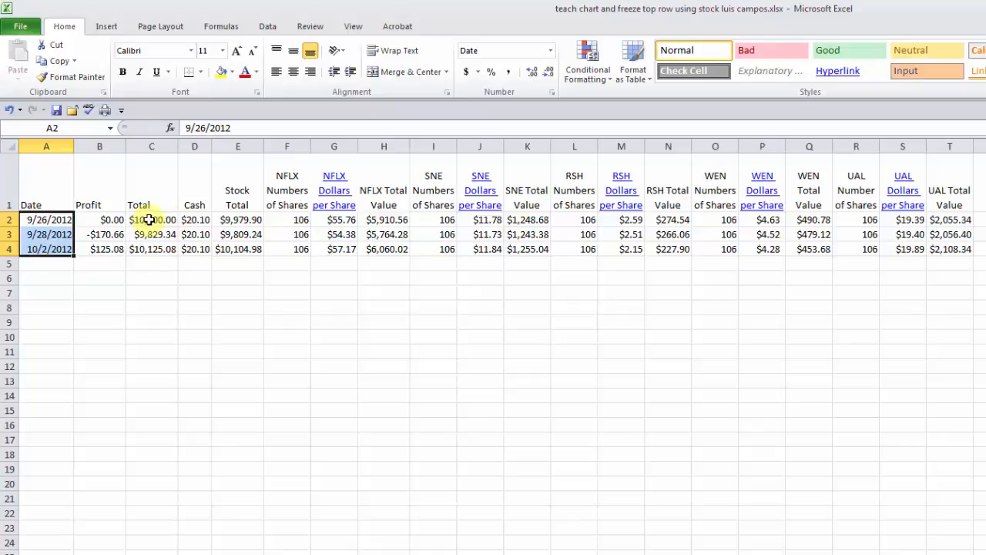
left_click_drag(149, 219, 150, 245)
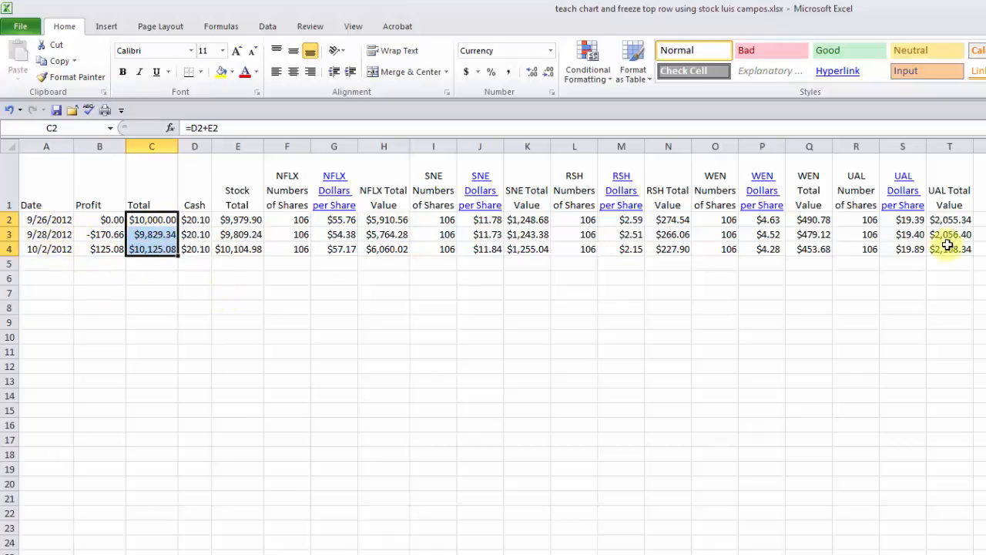
left_click(255, 308)
left_click(43, 220)
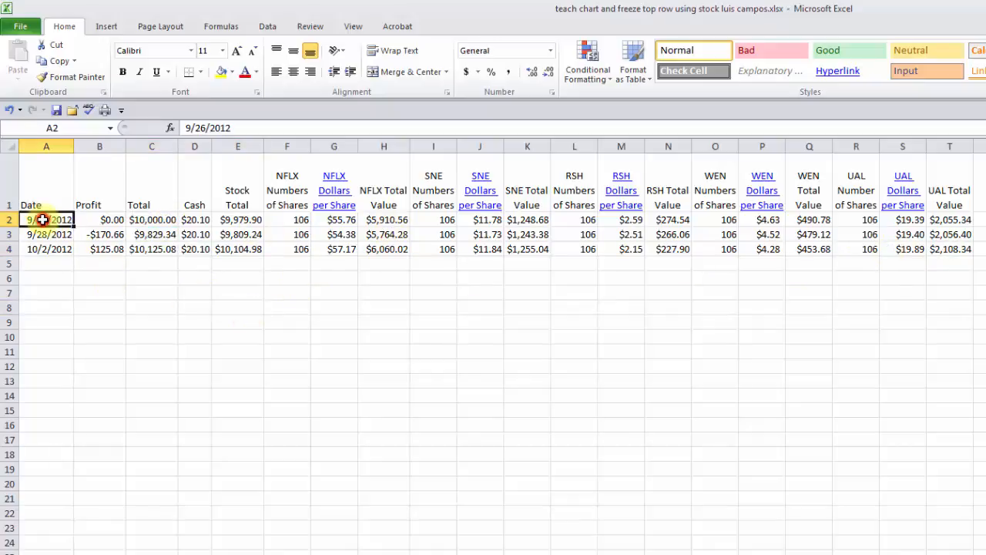
left_click_drag(42, 219, 941, 249)
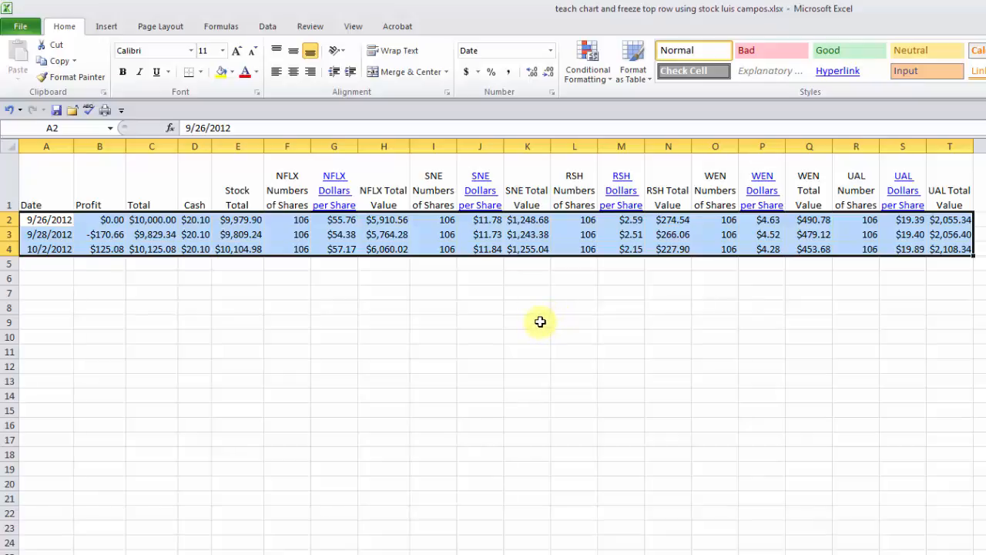
left_click(228, 317)
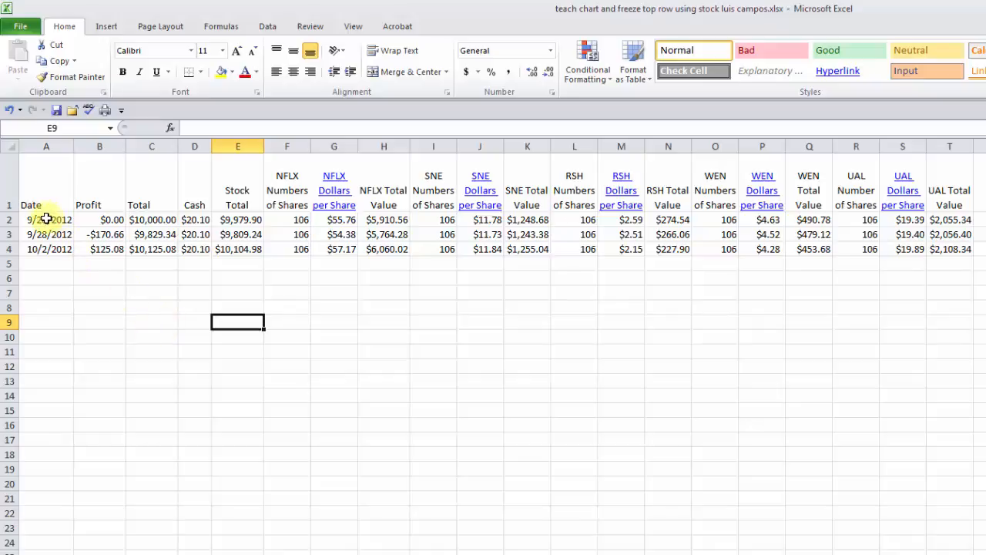
left_click_drag(46, 219, 44, 245)
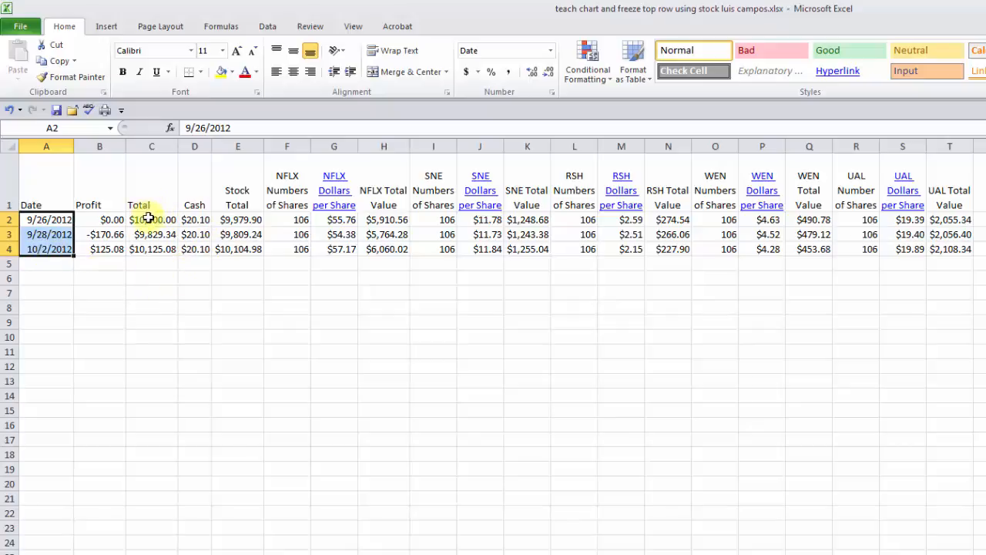
left_click_drag(148, 221, 148, 247)
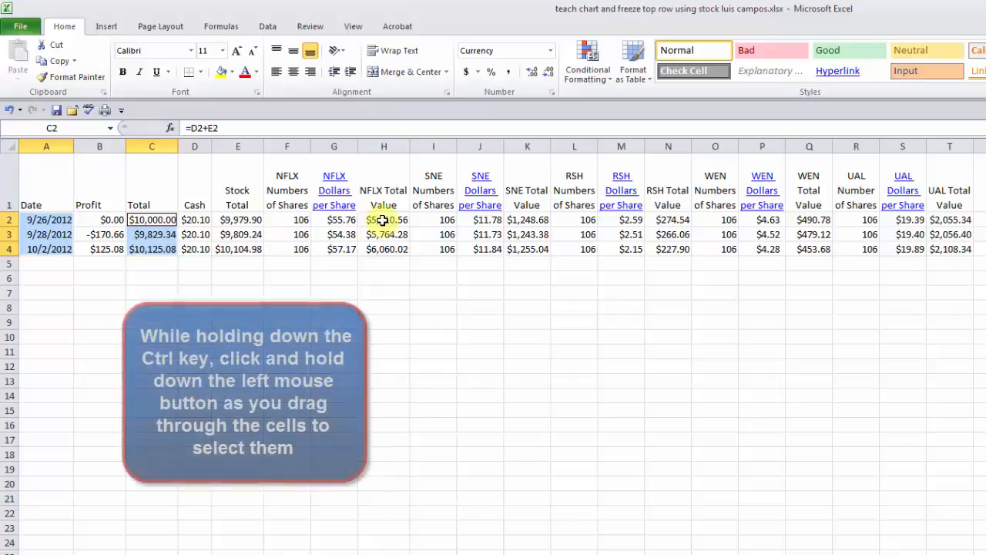
left_click_drag(383, 221, 379, 248)
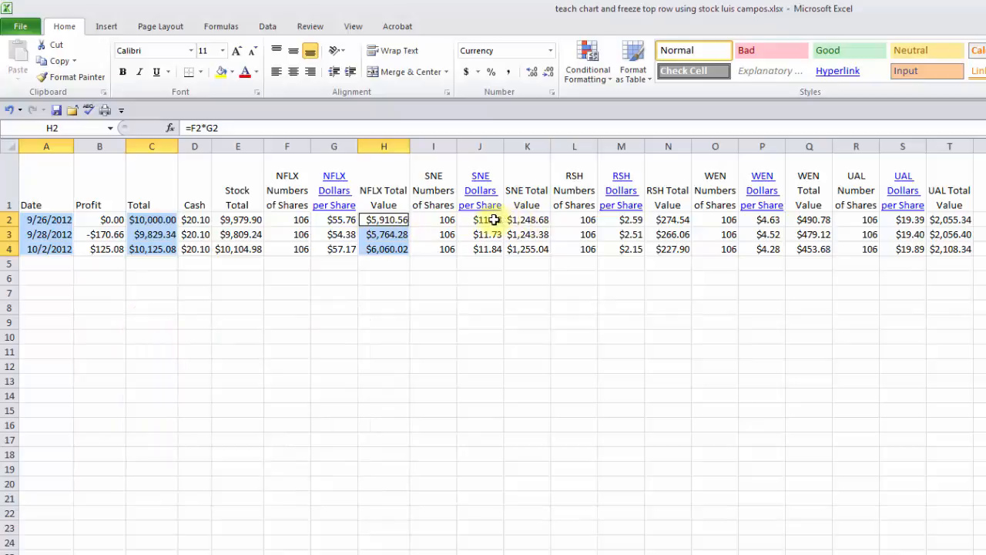
left_click_drag(479, 221, 473, 245)
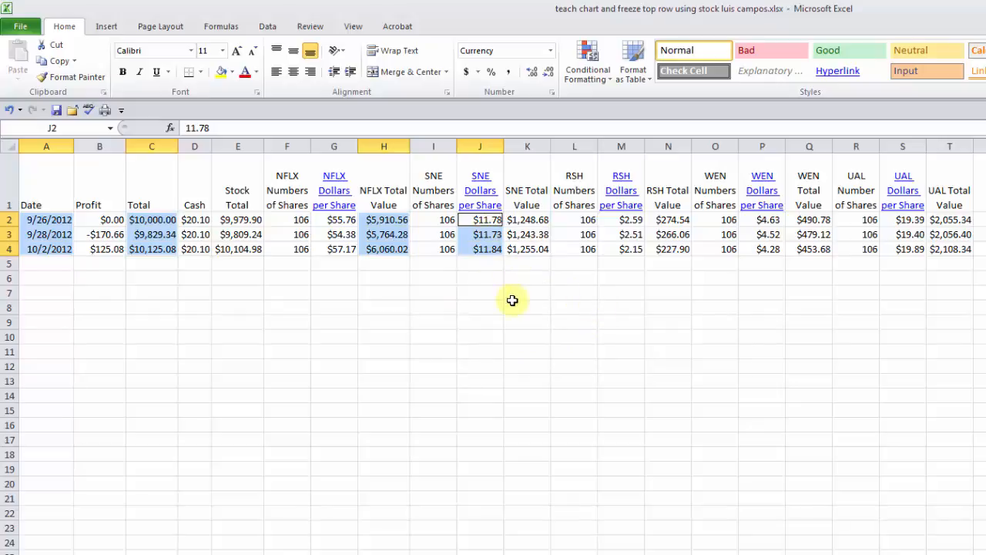
left_click(500, 308)
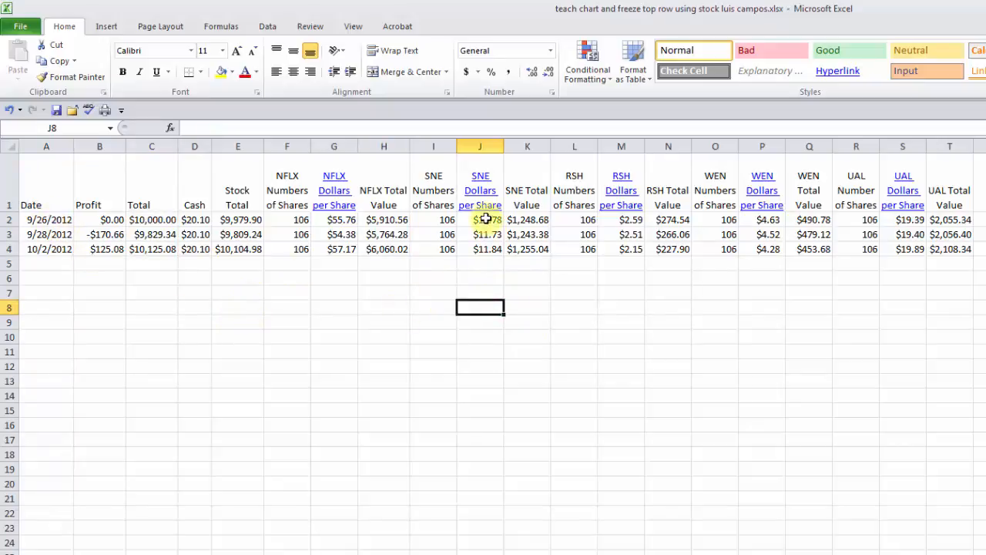
left_click_drag(44, 220, 47, 248)
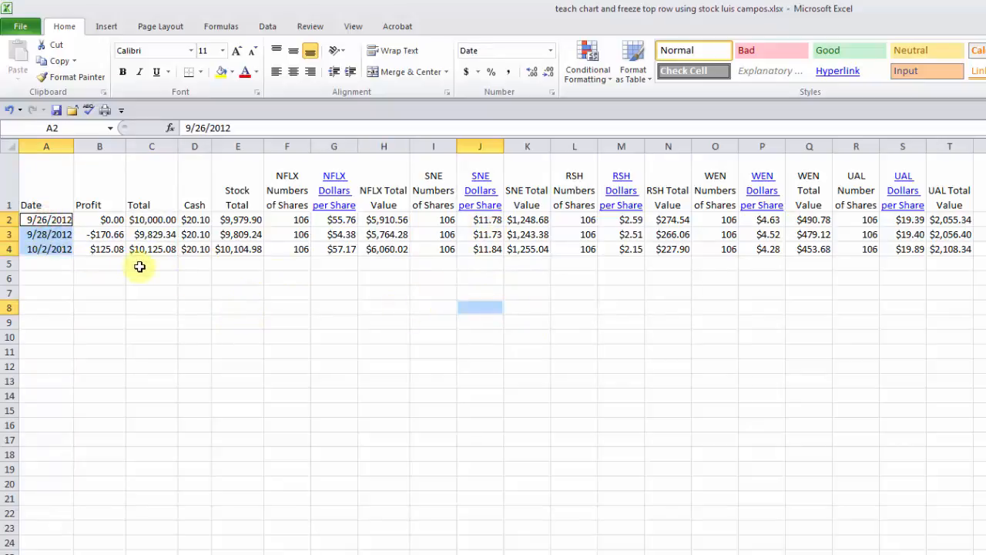
left_click_drag(158, 219, 158, 247)
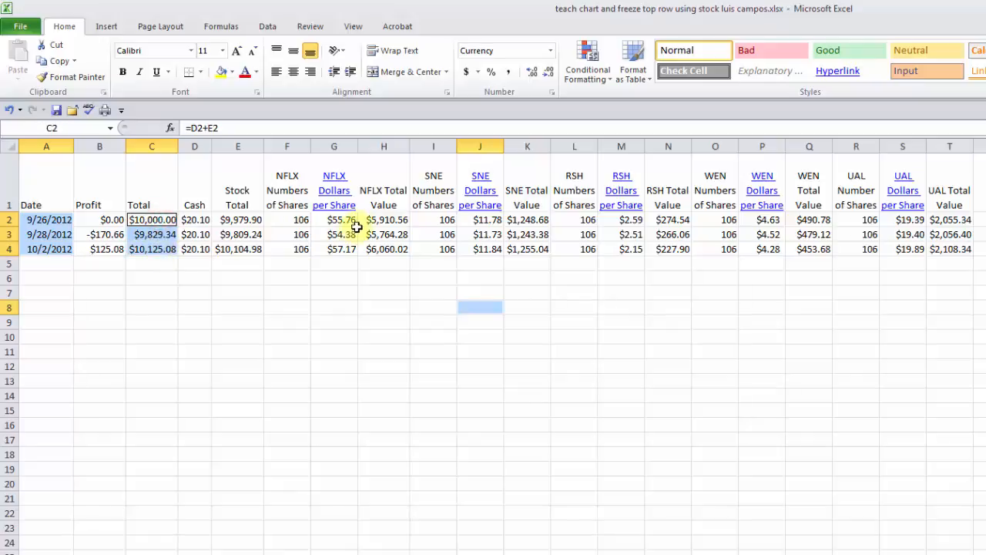
left_click_drag(379, 220, 380, 250)
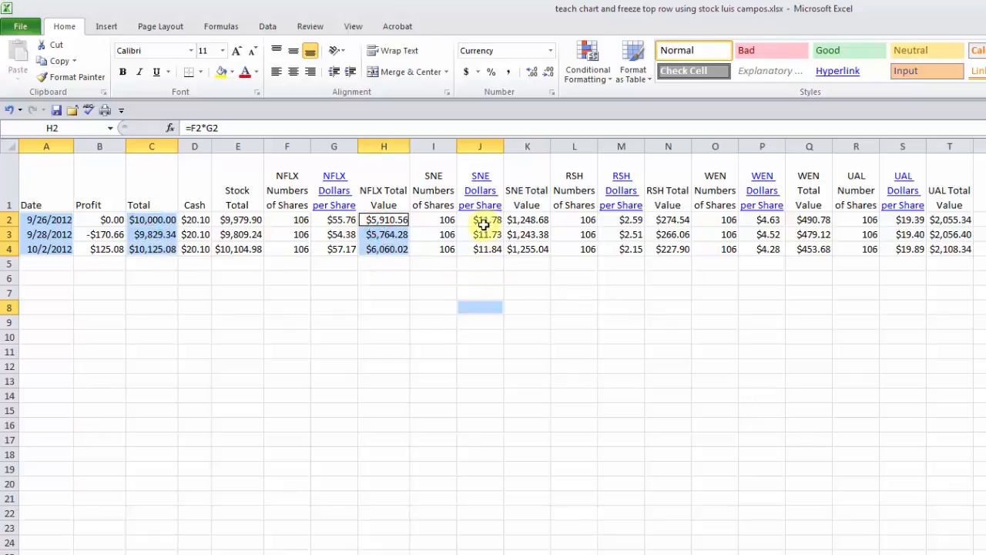
left_click_drag(483, 223, 484, 248)
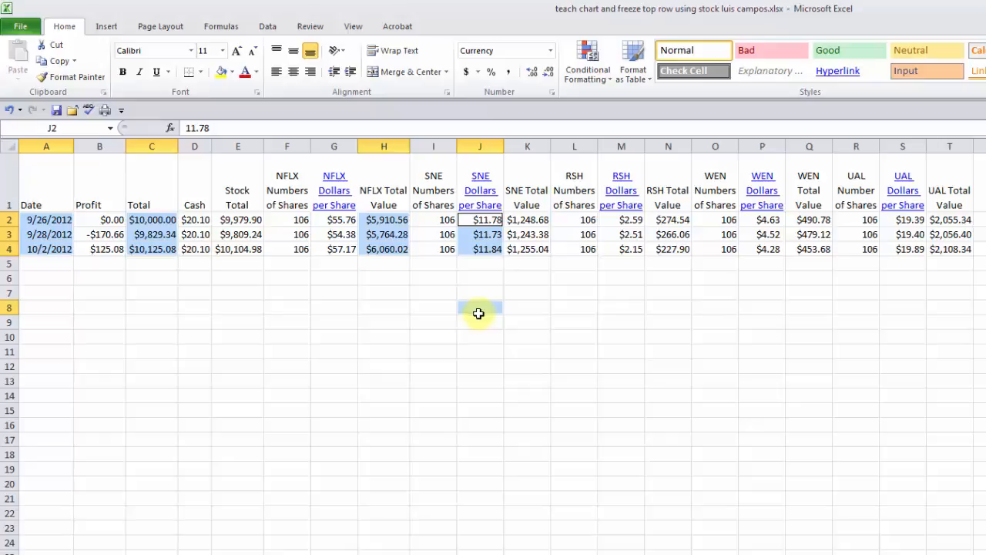
left_click(379, 306)
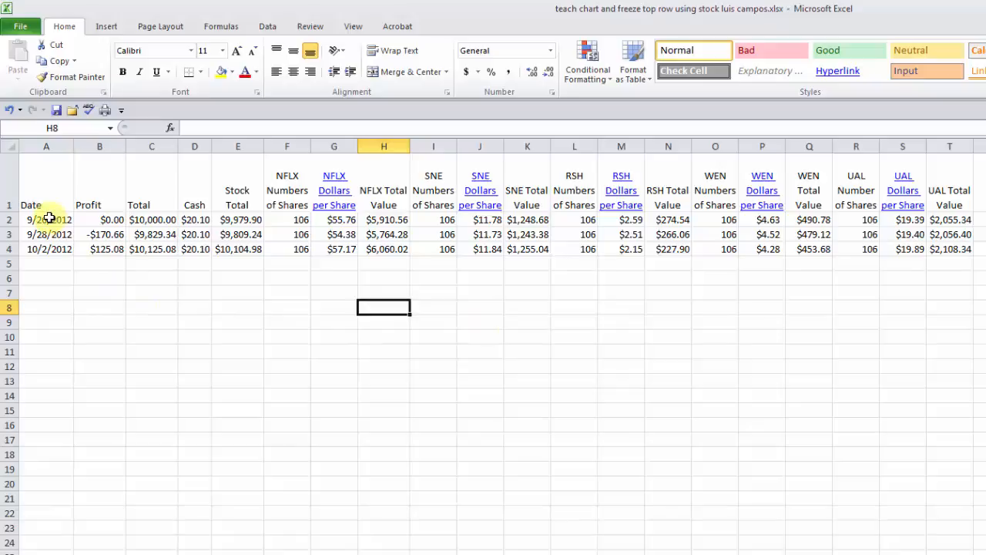
Step: Insert a basic 2-D line chart from rows 2–4 of the Date, Total and NFLX, SNE, RSH, WEN and UAL Total Value columns
left_click_drag(47, 219, 47, 248)
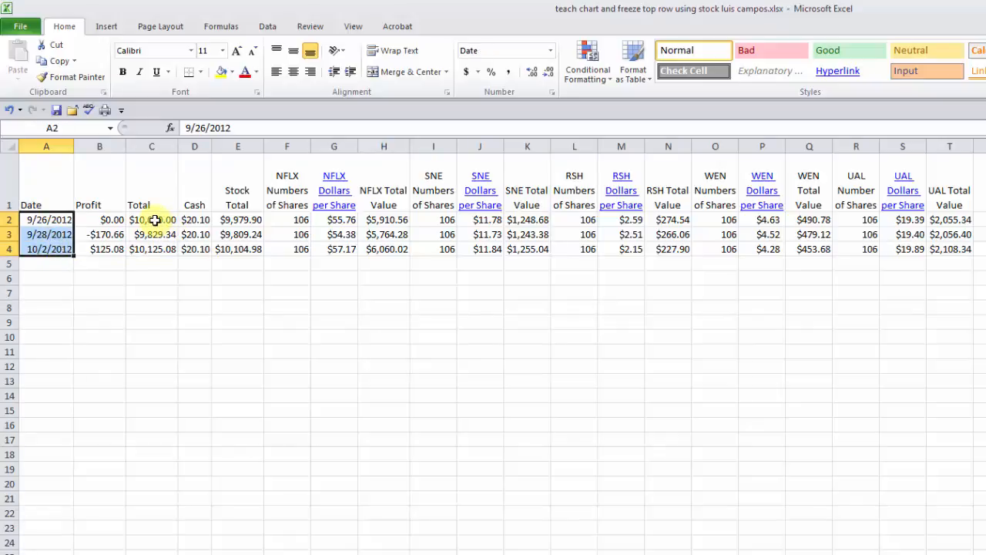
left_click_drag(155, 221, 150, 249)
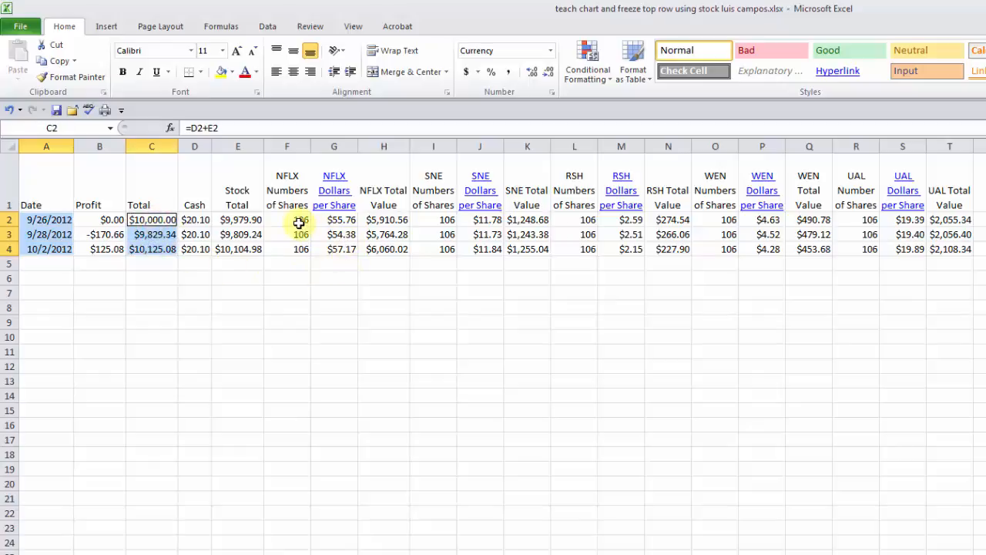
left_click_drag(383, 219, 388, 247)
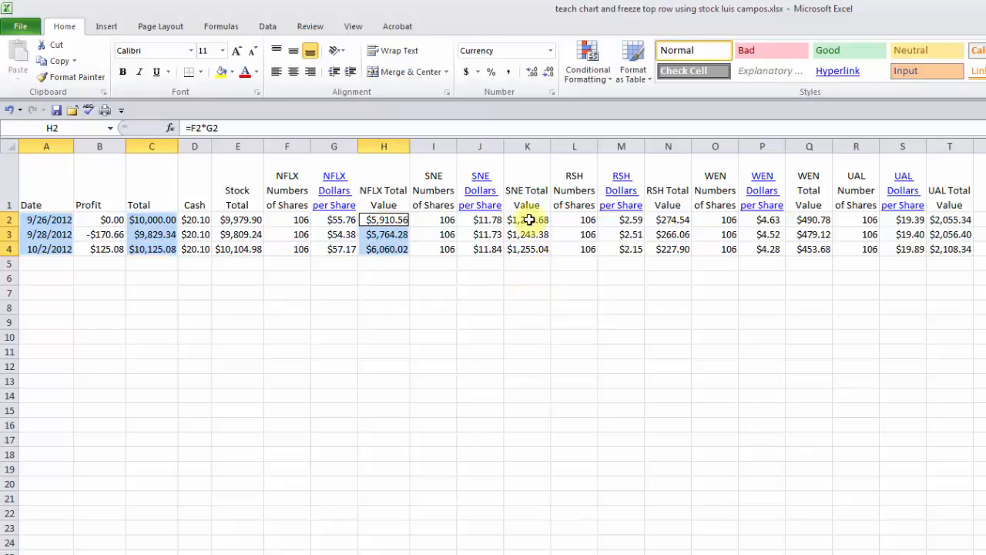
left_click_drag(526, 220, 528, 248)
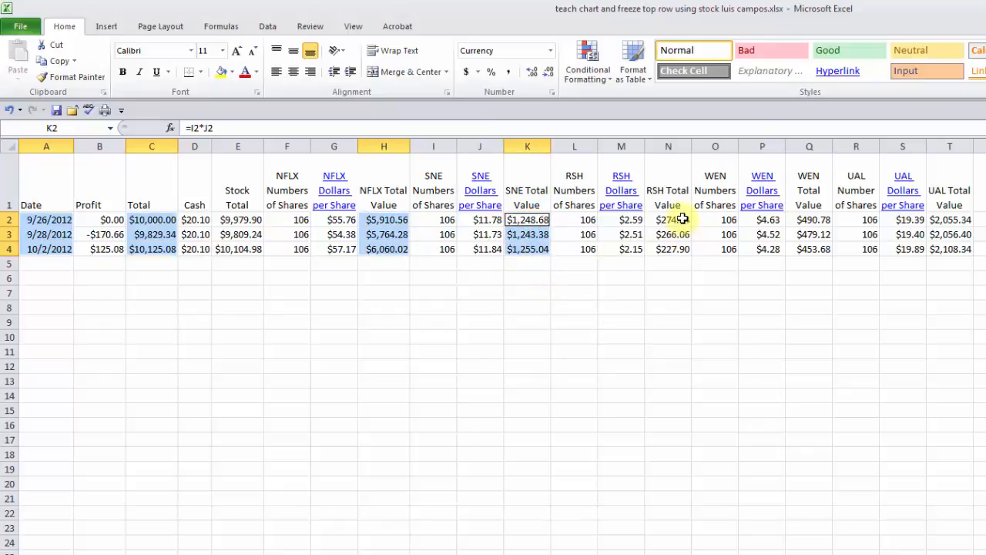
left_click_drag(675, 220, 673, 249)
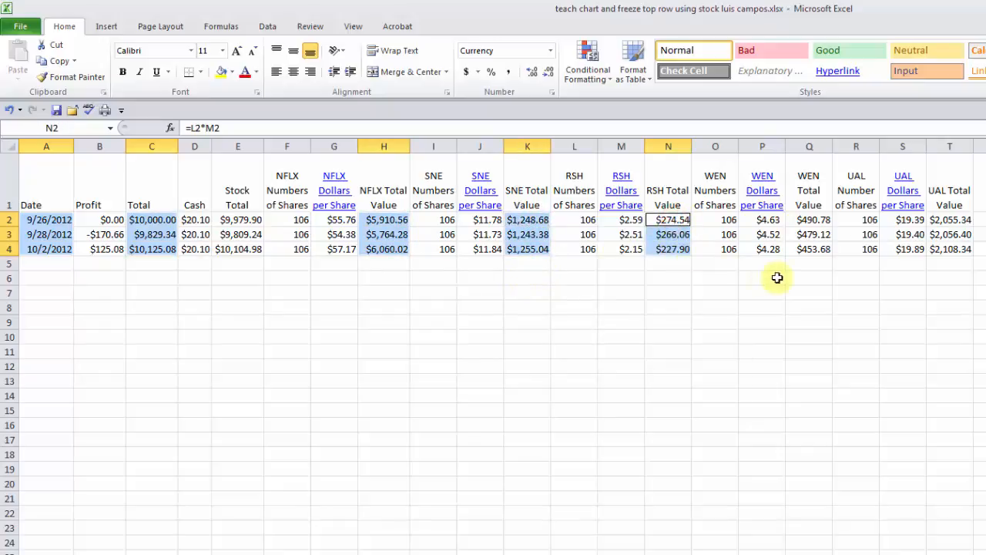
left_click_drag(809, 218, 811, 248)
left_click_drag(959, 243, 959, 245)
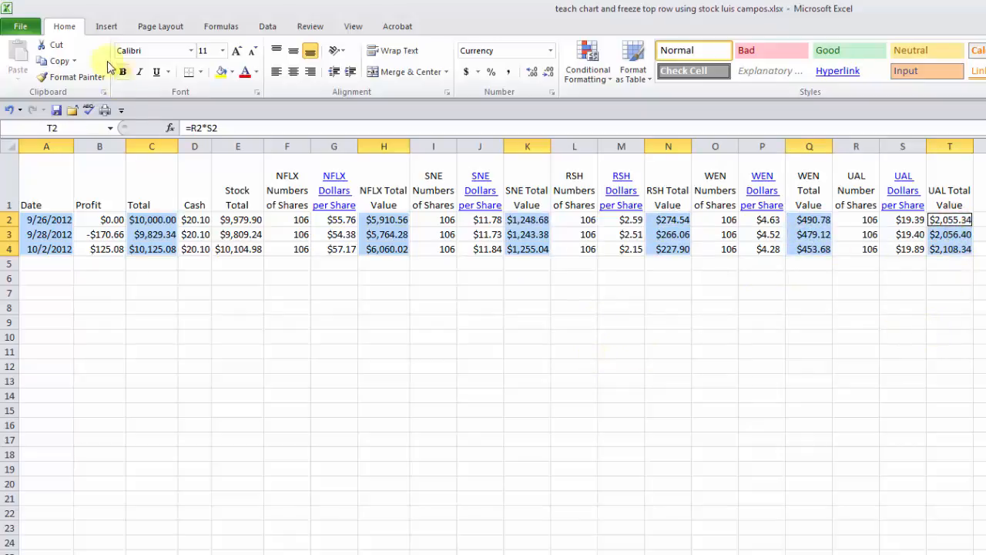
left_click(106, 28)
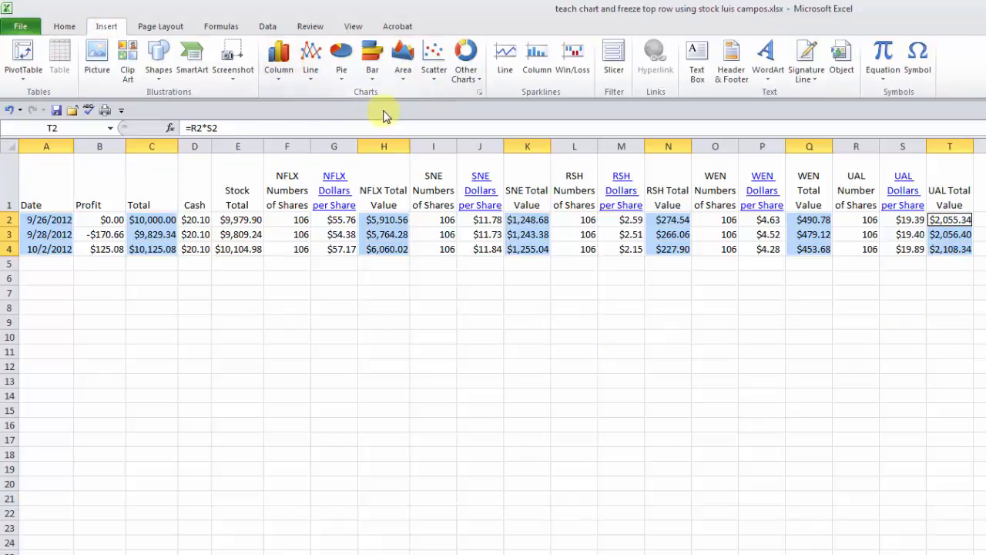
left_click(311, 83)
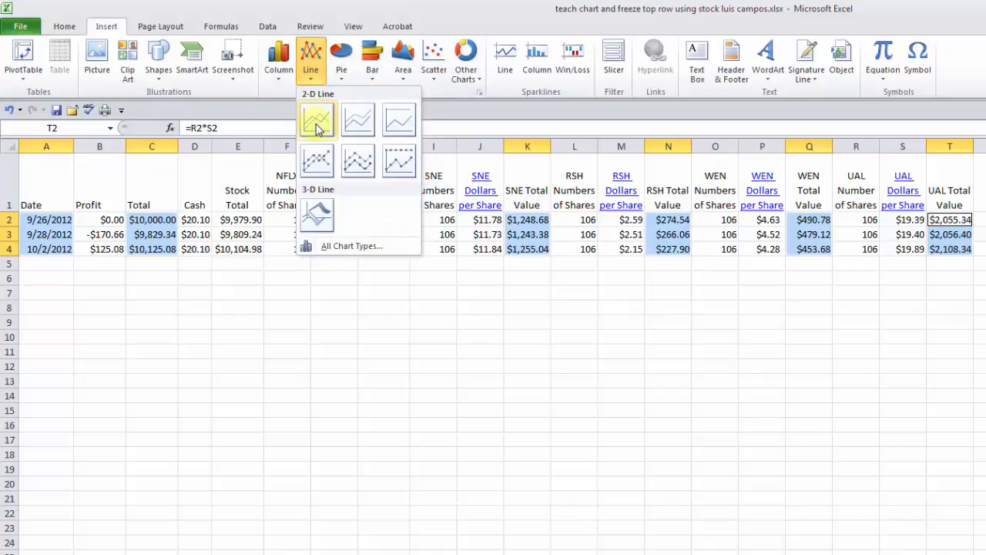
left_click(317, 123)
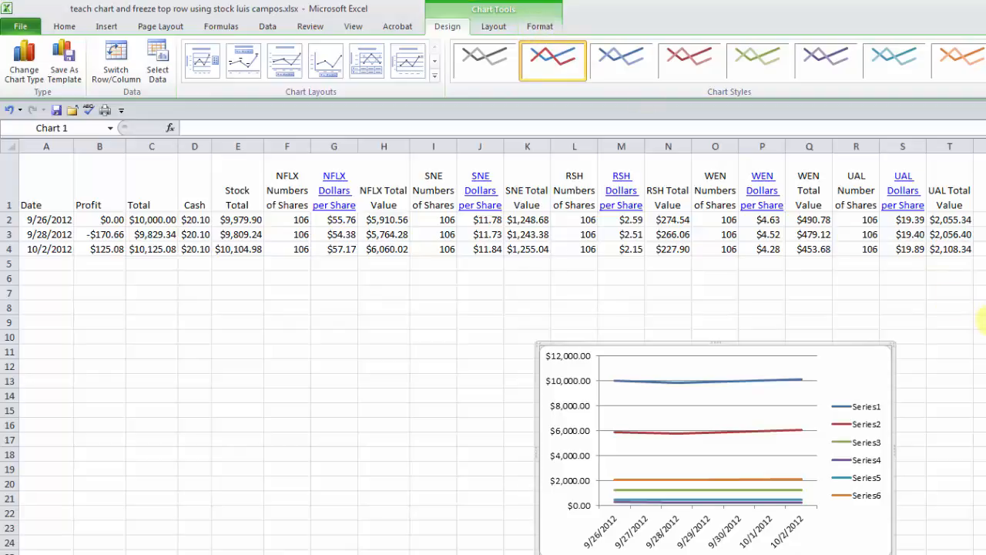
left_click(982, 322)
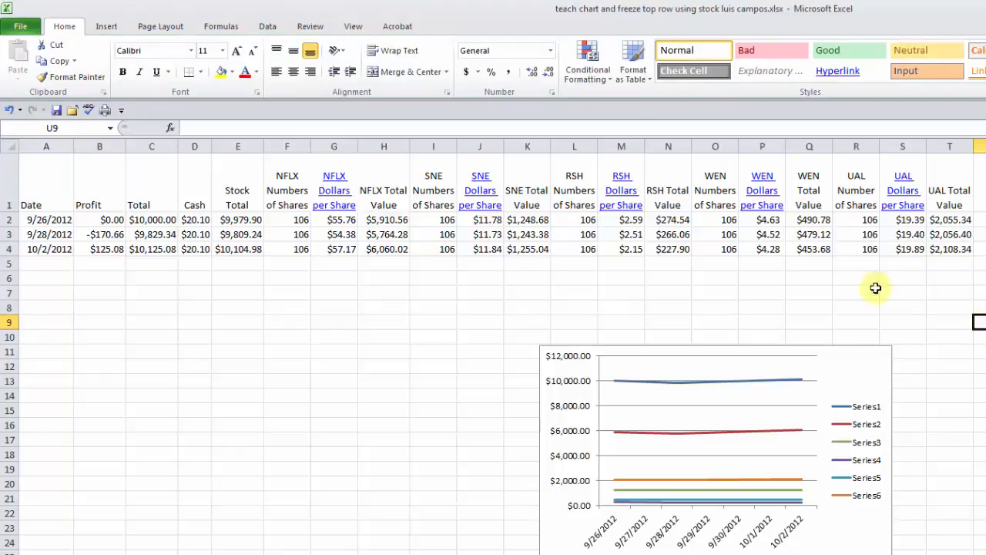
Step: Add a centered overlay title to the line chart, without resizing the chart
left_click(857, 362)
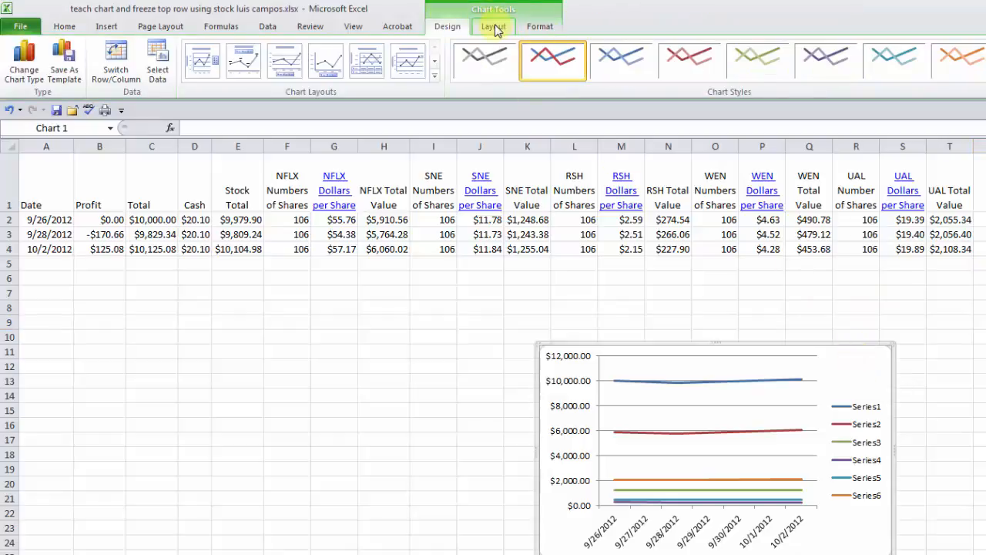
left_click(494, 27)
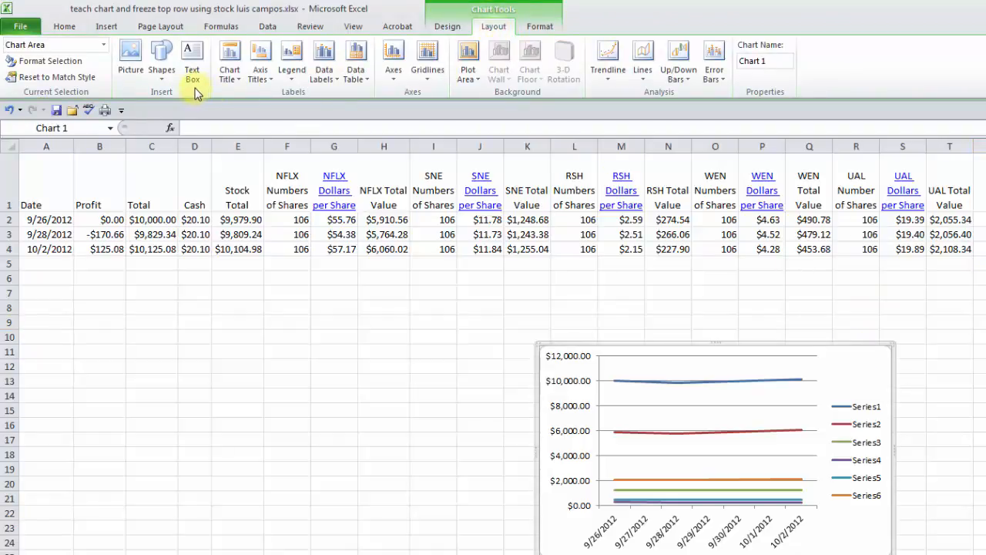
left_click(235, 77)
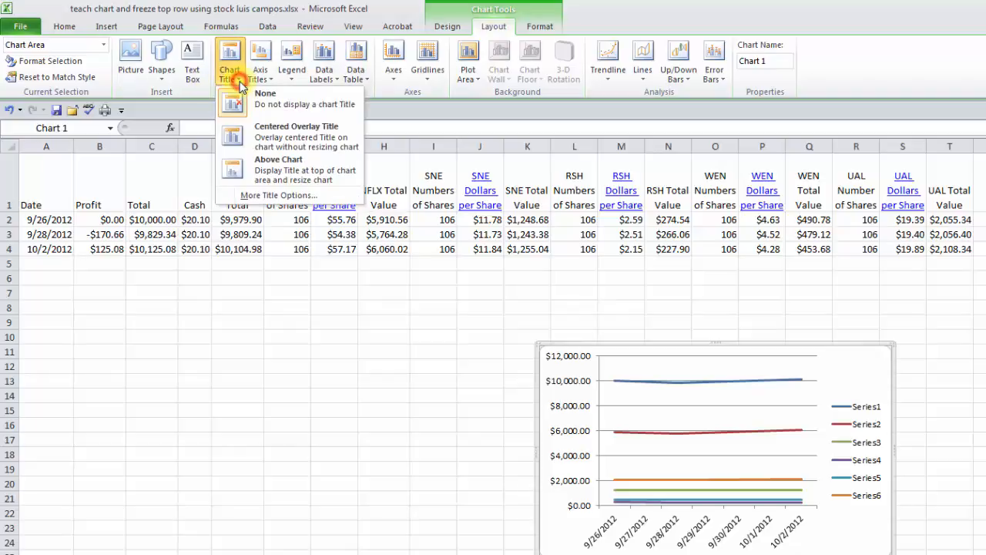
left_click(274, 131)
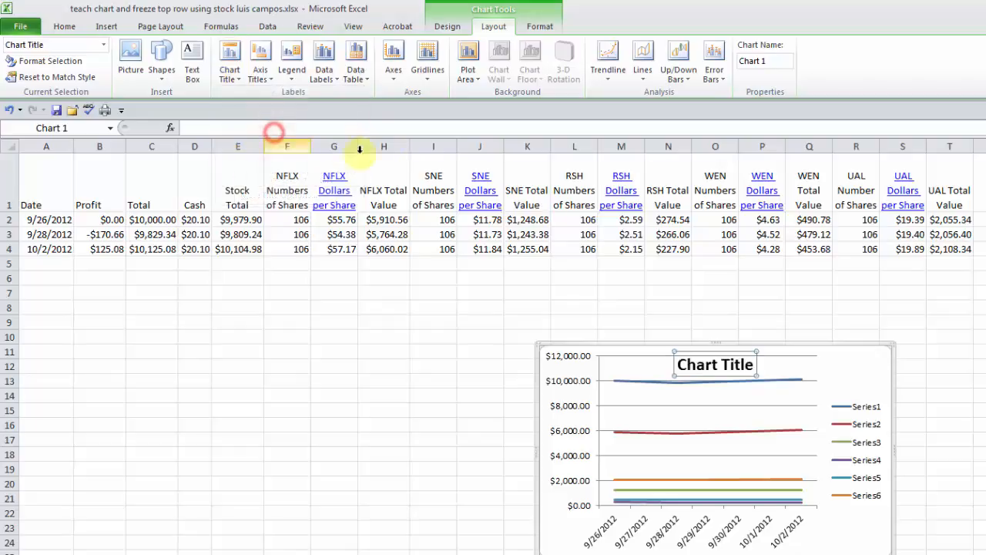
Step: Replace the placeholder text of the chart title with "Stocks" on a single line
left_click(724, 364)
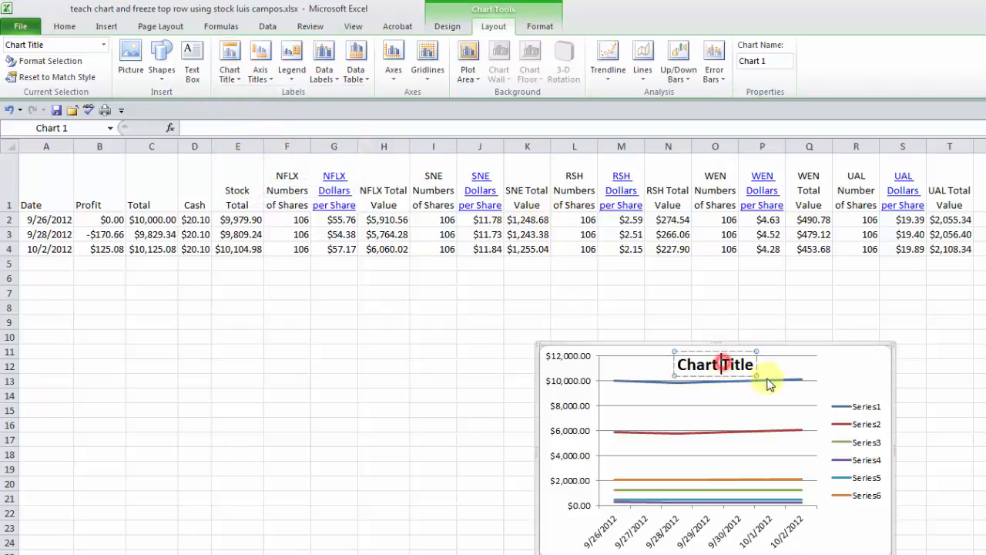
key("Home")
key("Delete")
key("Delete")
key("Delete")
key("Delete")
key("Delete")
key("Delete")
key("Delete")
key("Delete")
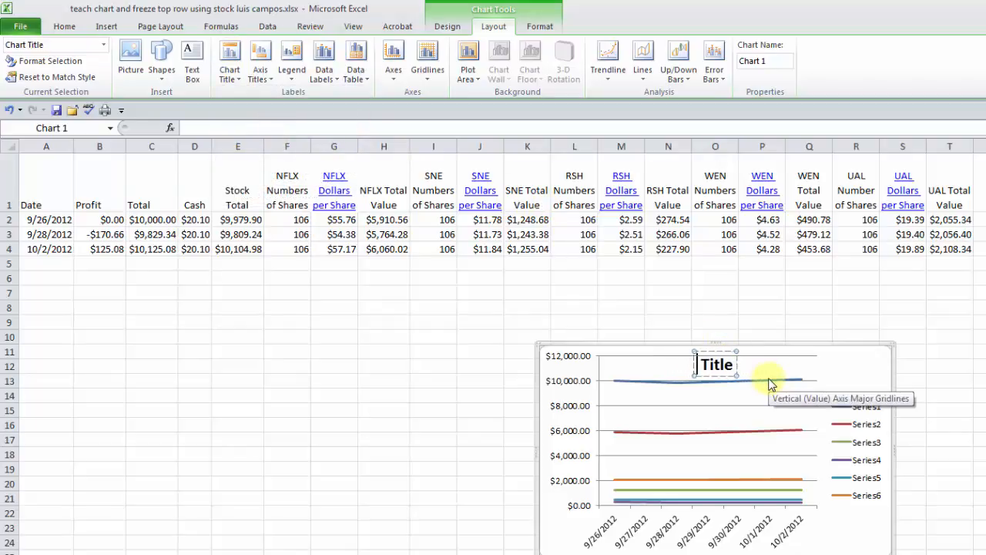
key("Delete")
key("Delete")
key("Delete")
type("Stocks")
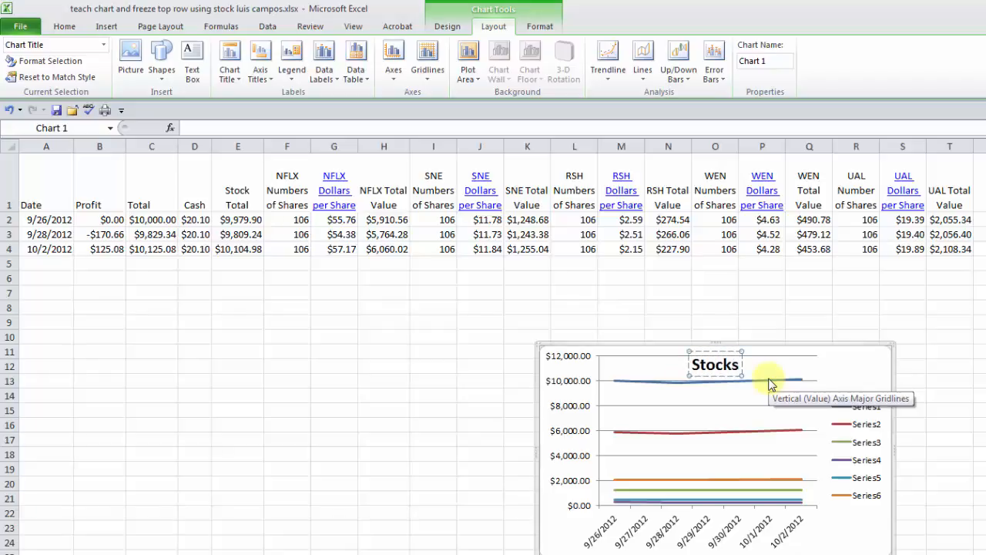
key("Return")
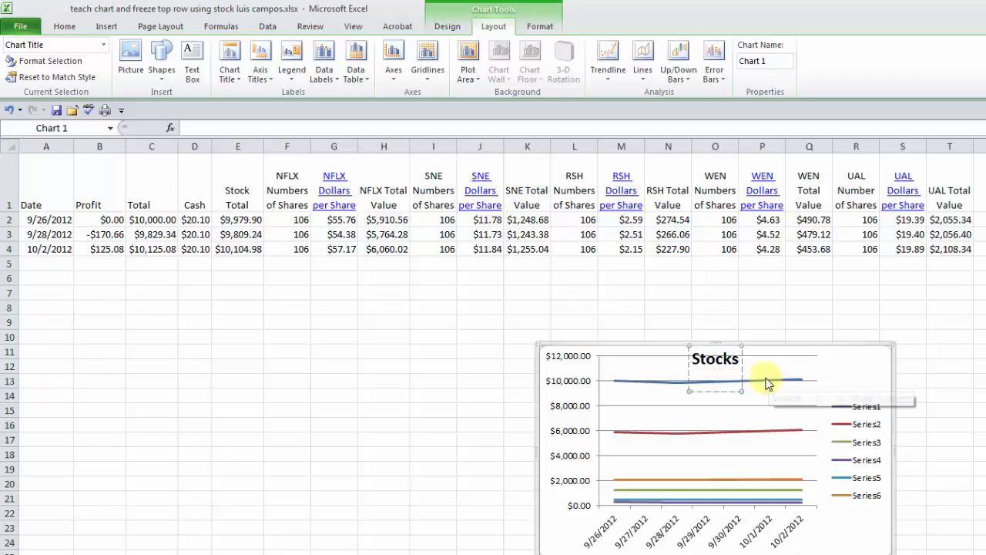
key("BackSpace")
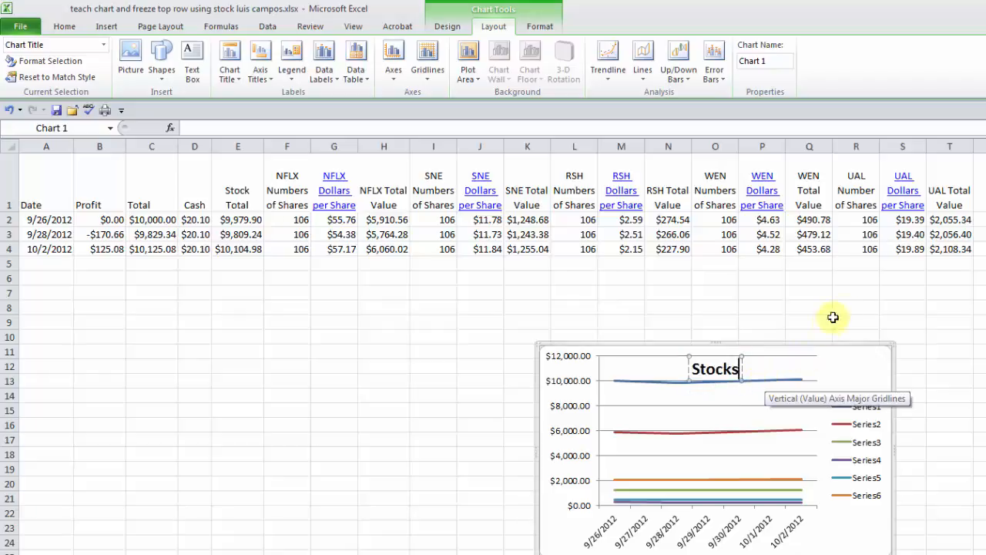
Step: Shift the Stocks title horizontally to the left end of the chart's plot area
left_click(848, 304)
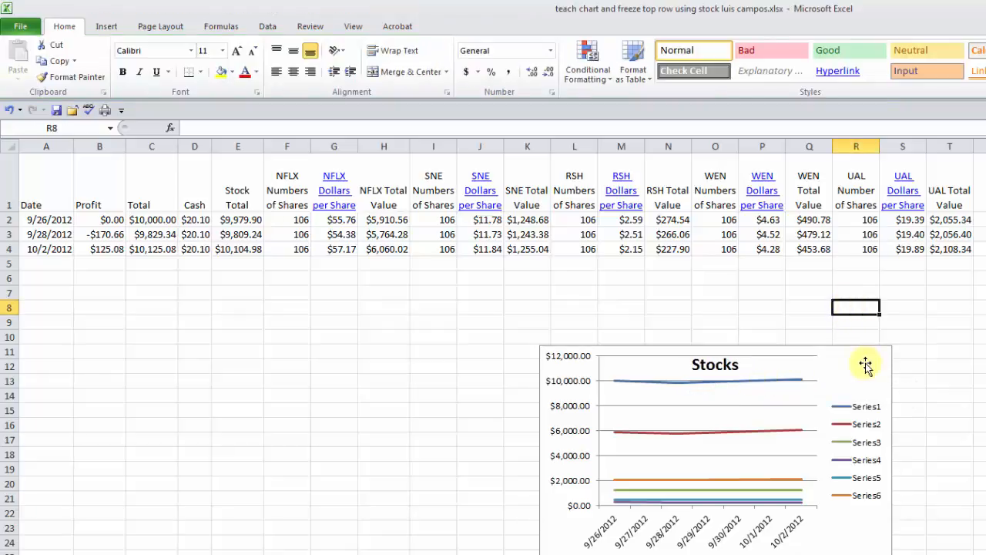
left_click(732, 380)
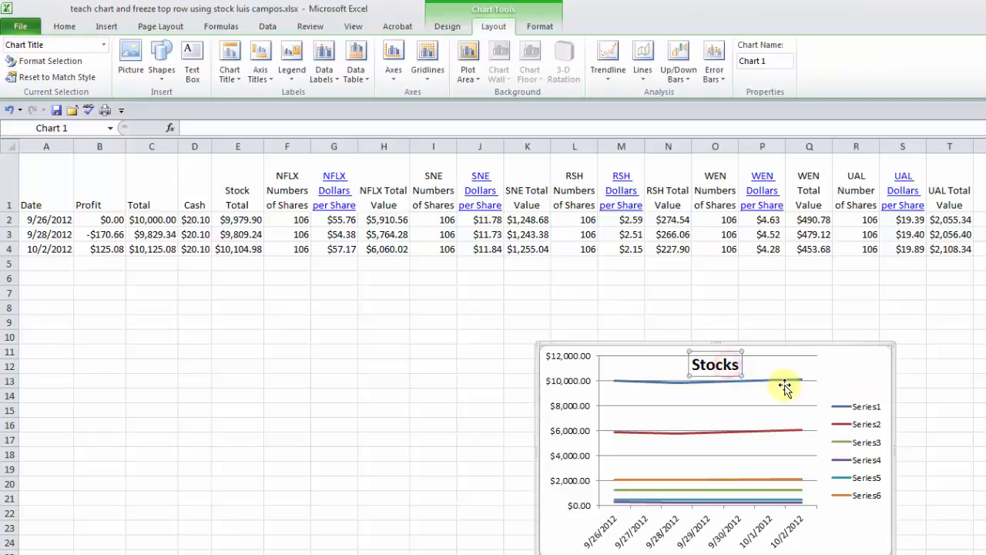
left_click(730, 363)
left_click_drag(725, 351, 646, 351)
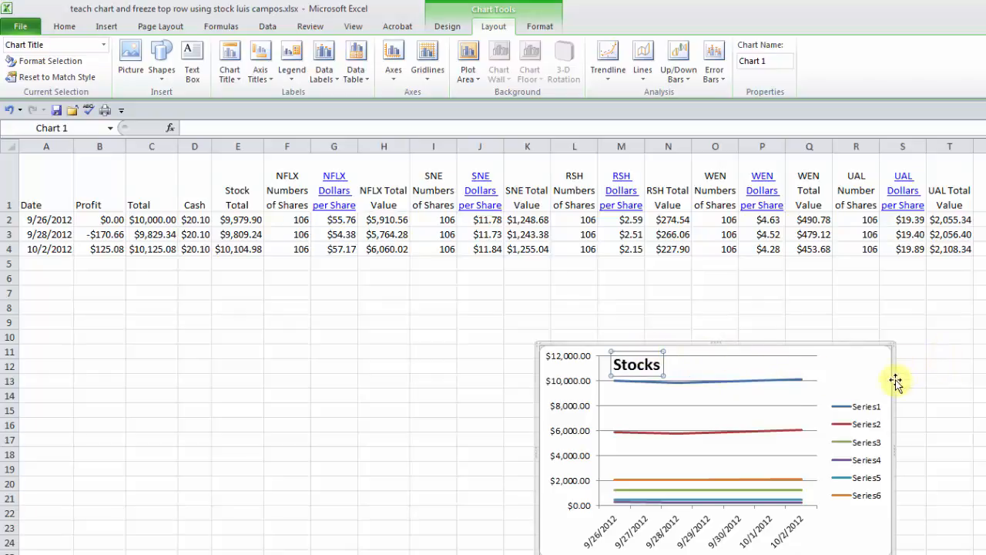
Step: Move the chart up and left and enlarge it to span about columns J to T and rows 7 to 25
left_click_drag(862, 372, 814, 324)
left_click_drag(842, 506, 942, 554)
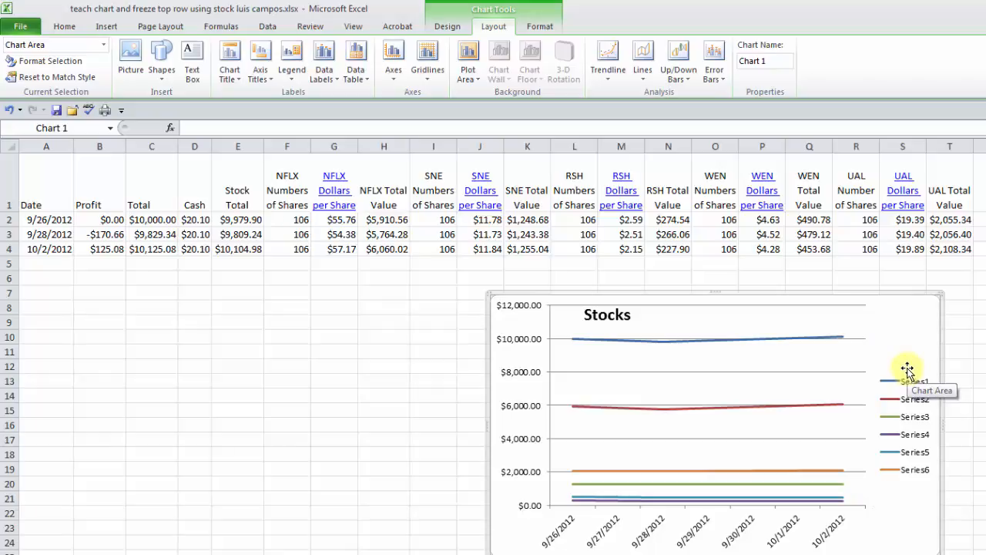
Step: Rename the chart's first series "Total" in its data source, keeping its values C2:C4
left_click(912, 430)
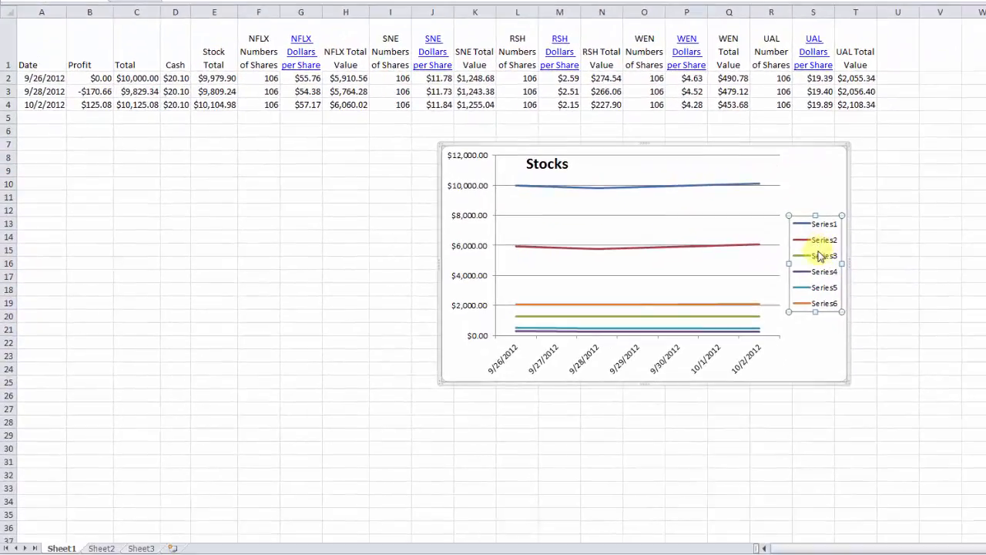
right_click(909, 418)
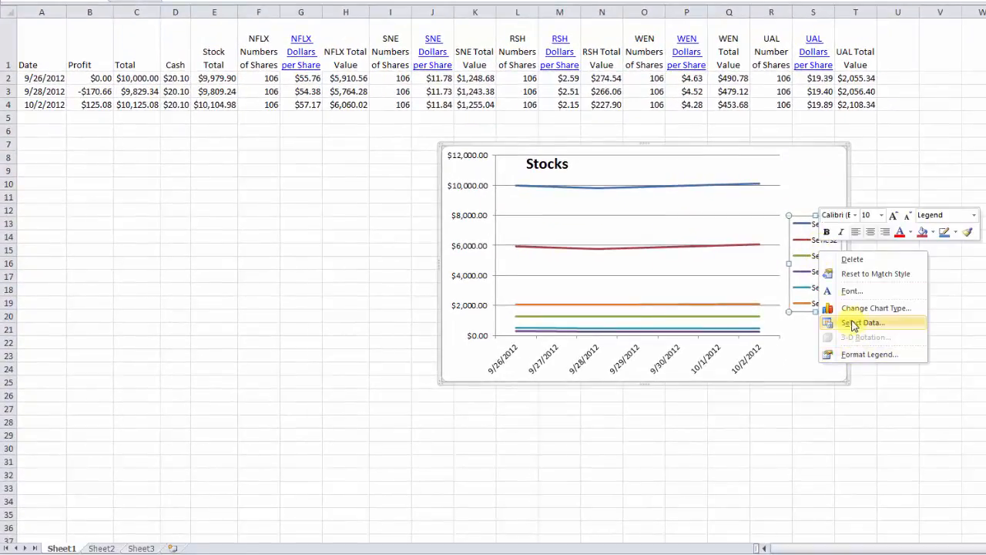
right_click(806, 180)
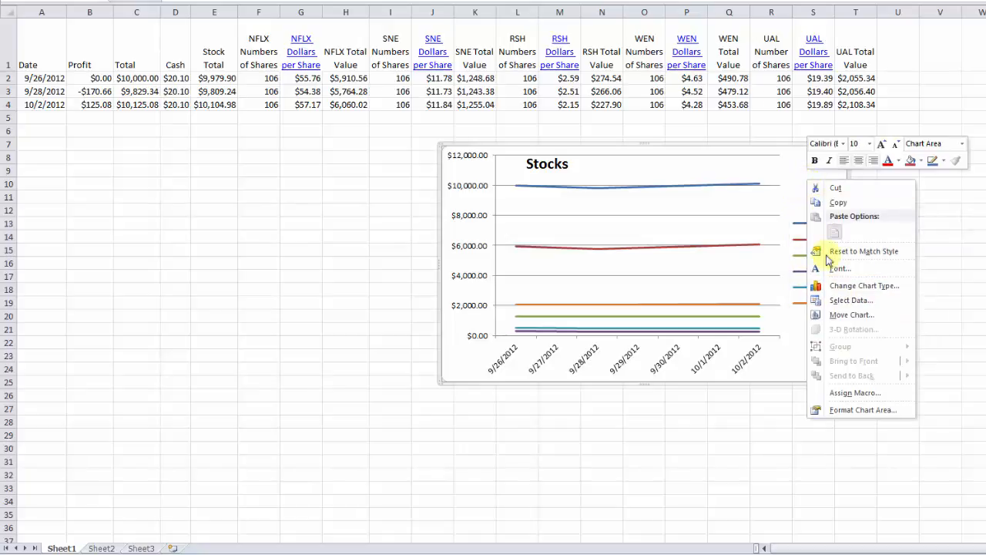
left_click(848, 301)
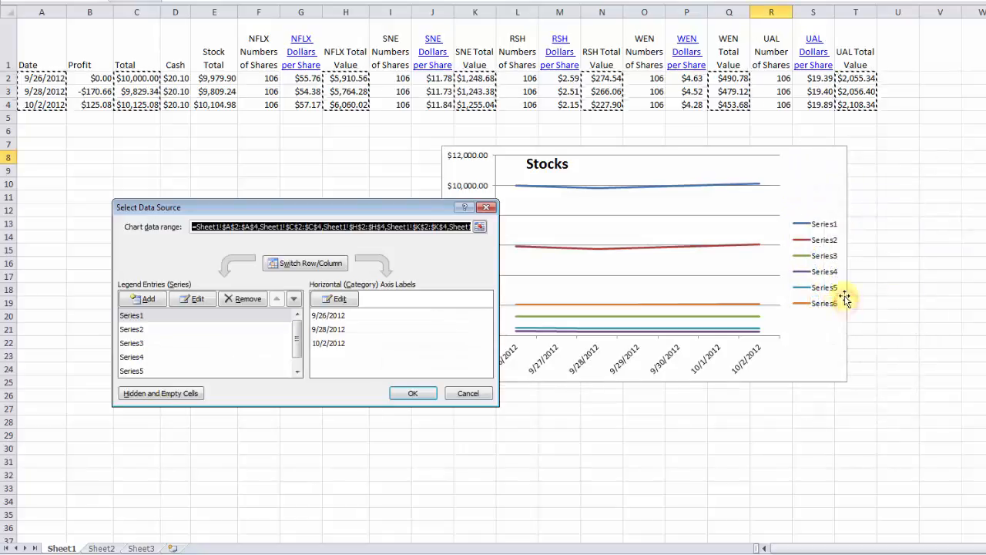
left_click_drag(389, 212, 337, 170)
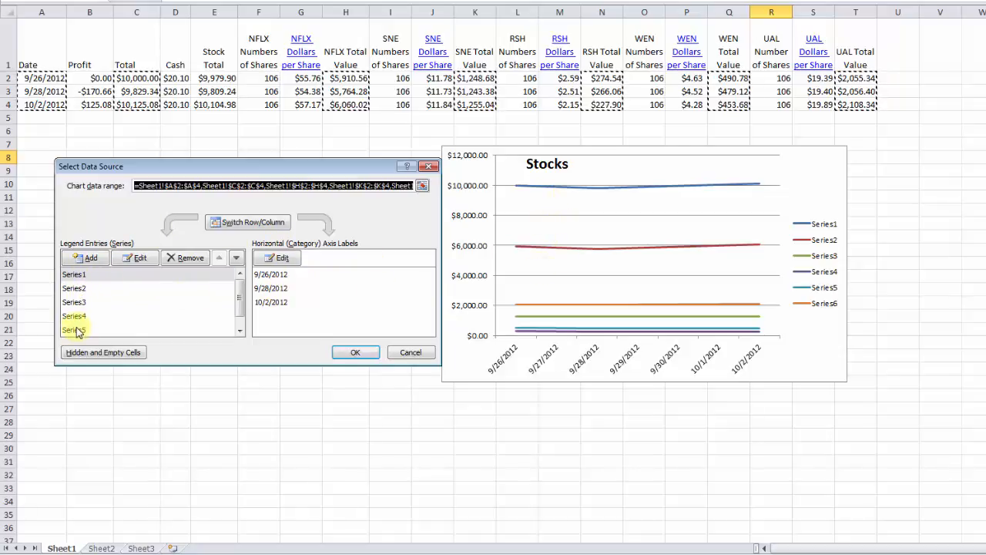
left_click(75, 276)
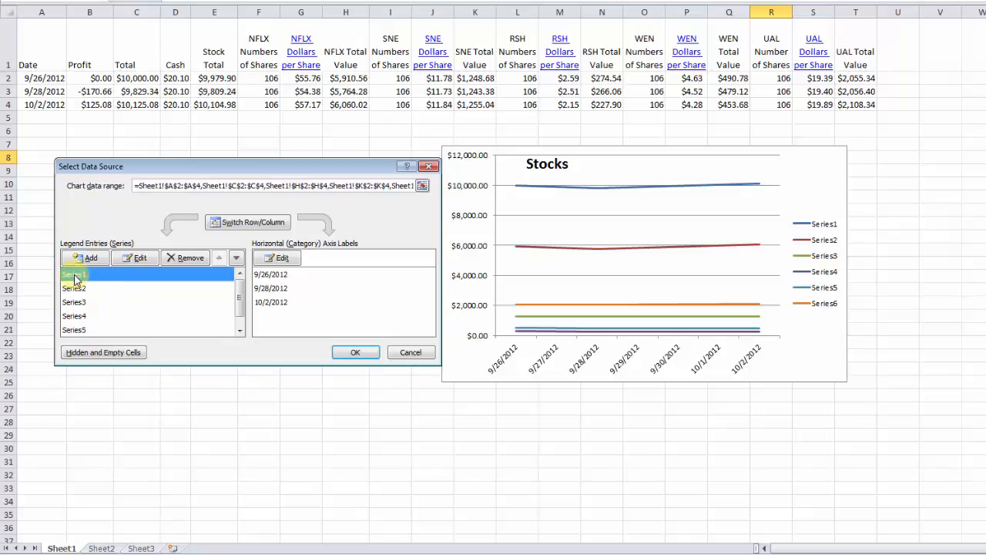
left_click(138, 259)
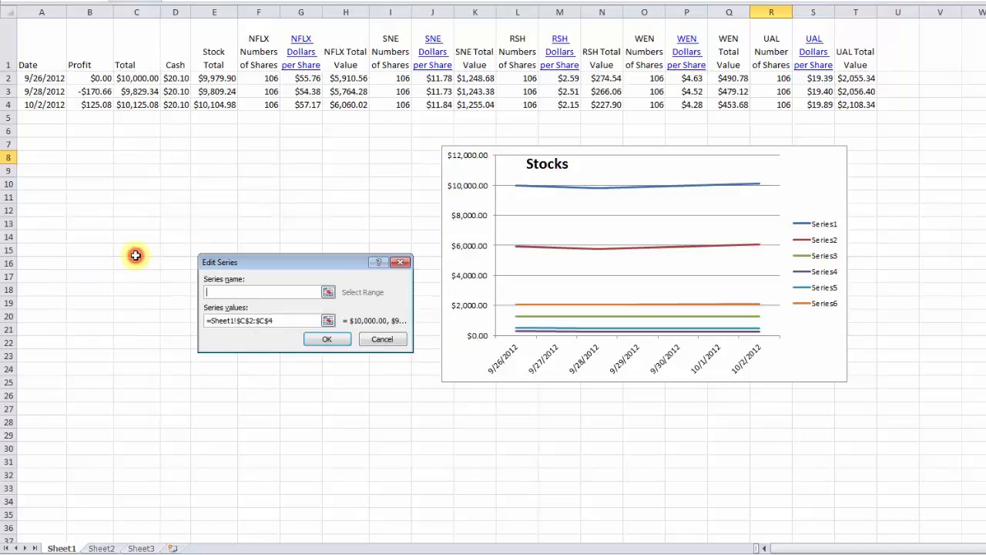
left_click(240, 324)
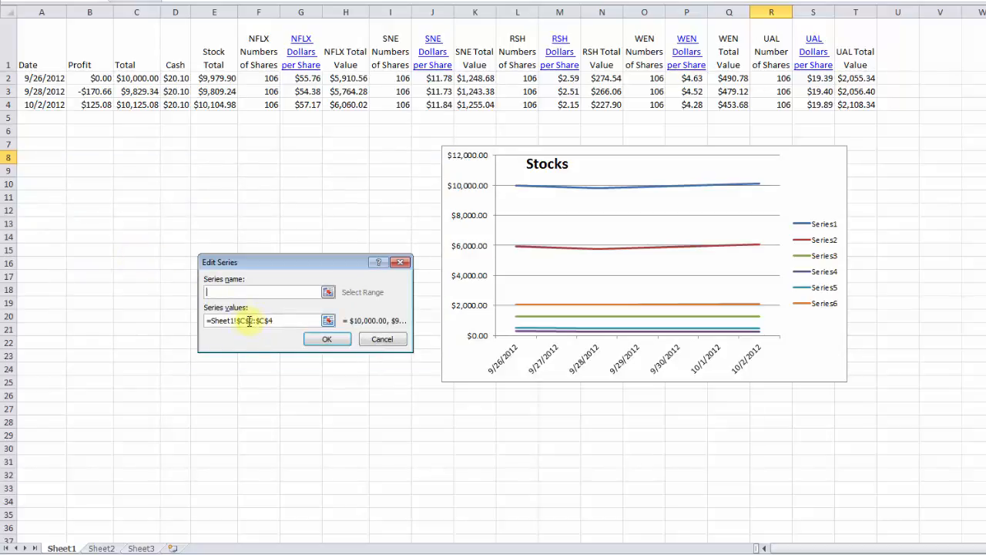
left_click(221, 324)
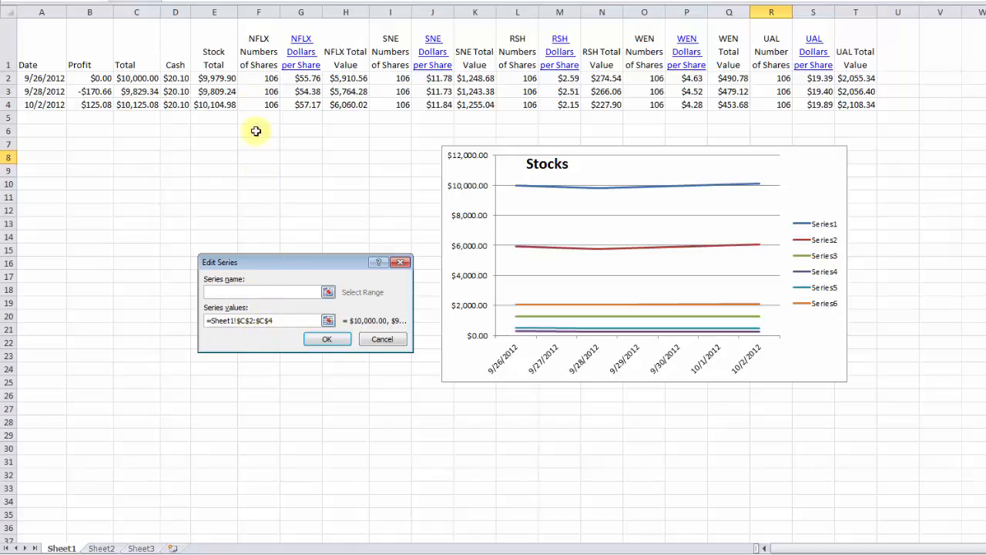
left_click(256, 289)
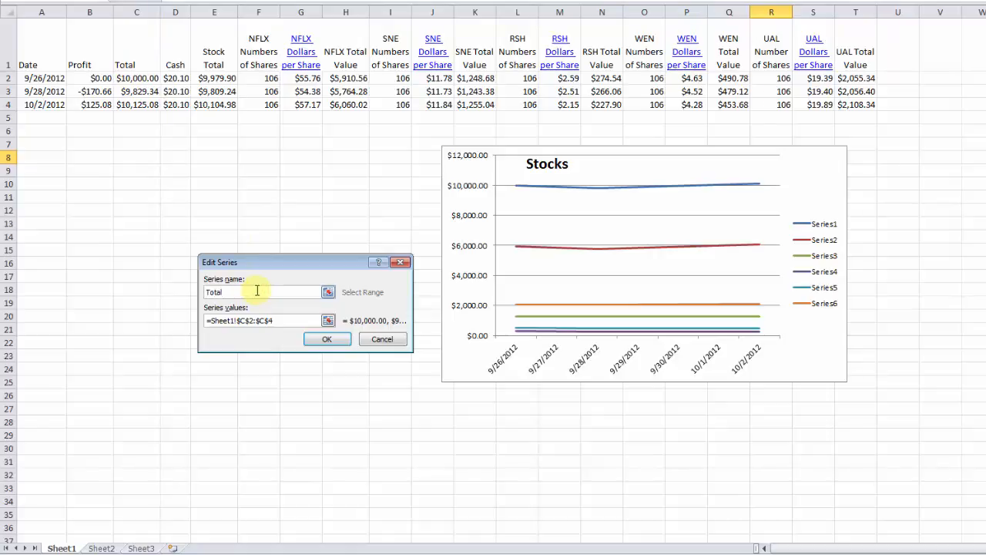
left_click(327, 339)
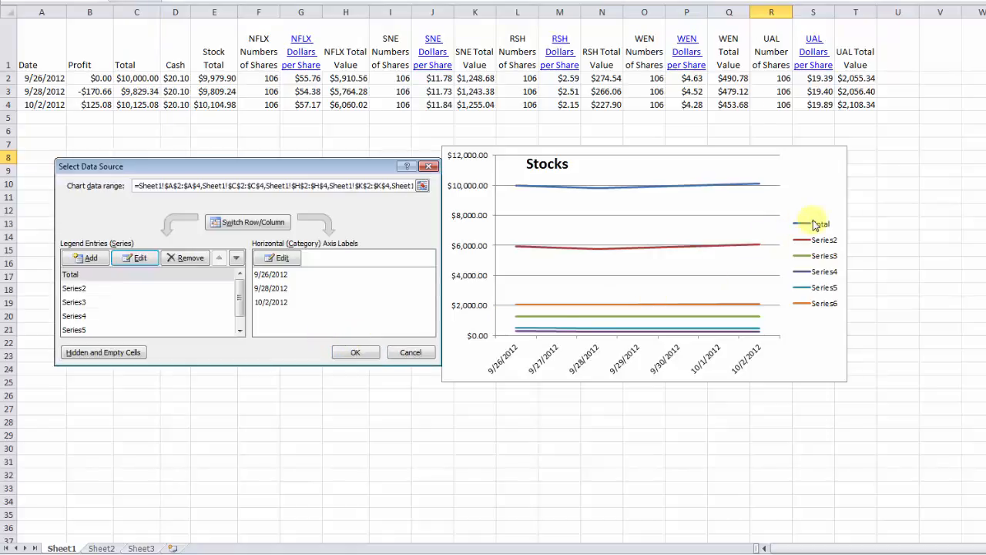
Step: Rename the remaining chart series NFLX, SNE, RSH, WEN and UAL, in that order, and apply the data source changes
left_click(75, 288)
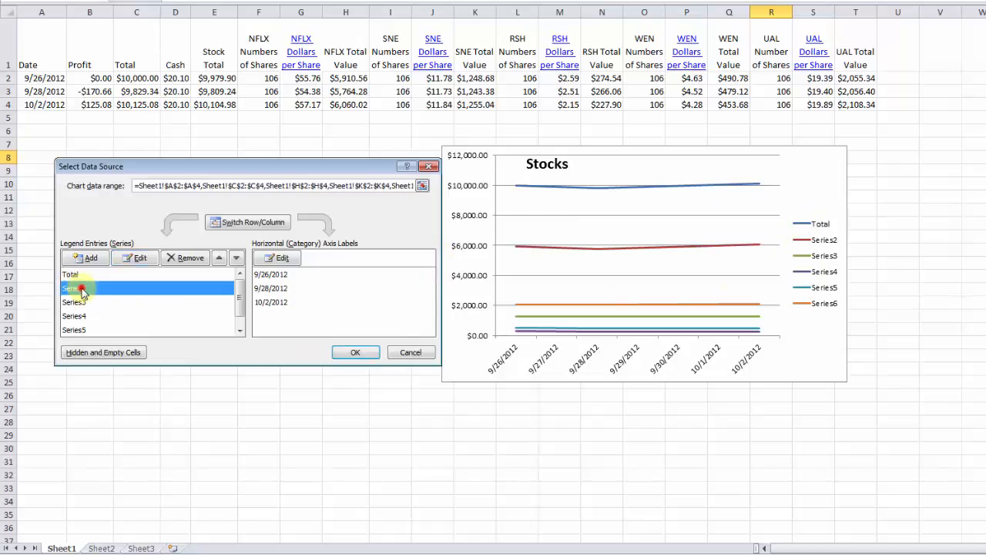
left_click(137, 257)
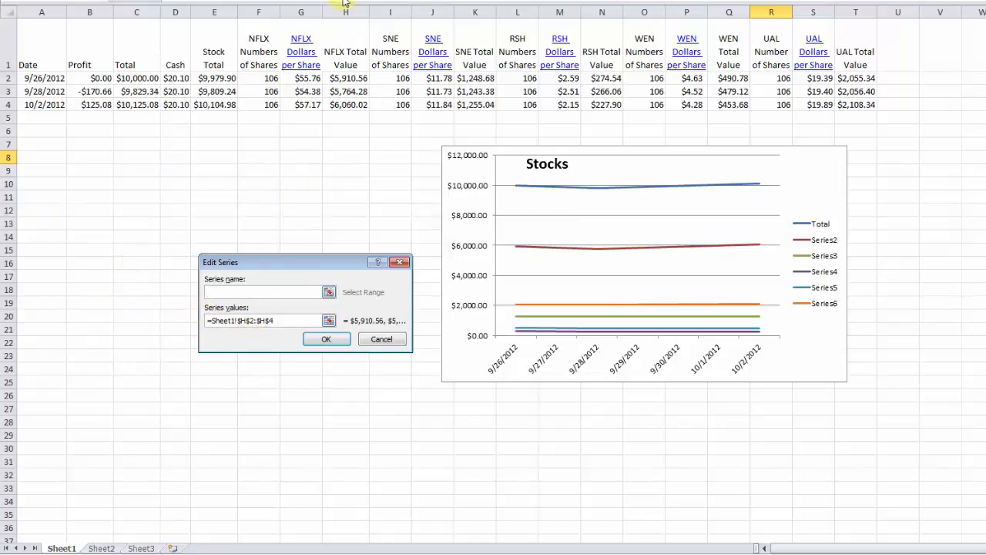
left_click(262, 290)
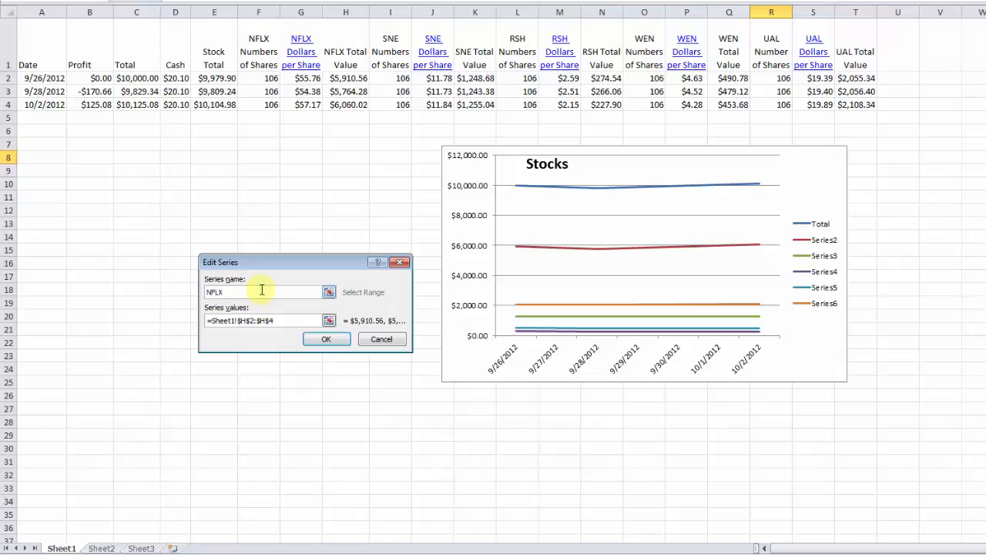
left_click(326, 339)
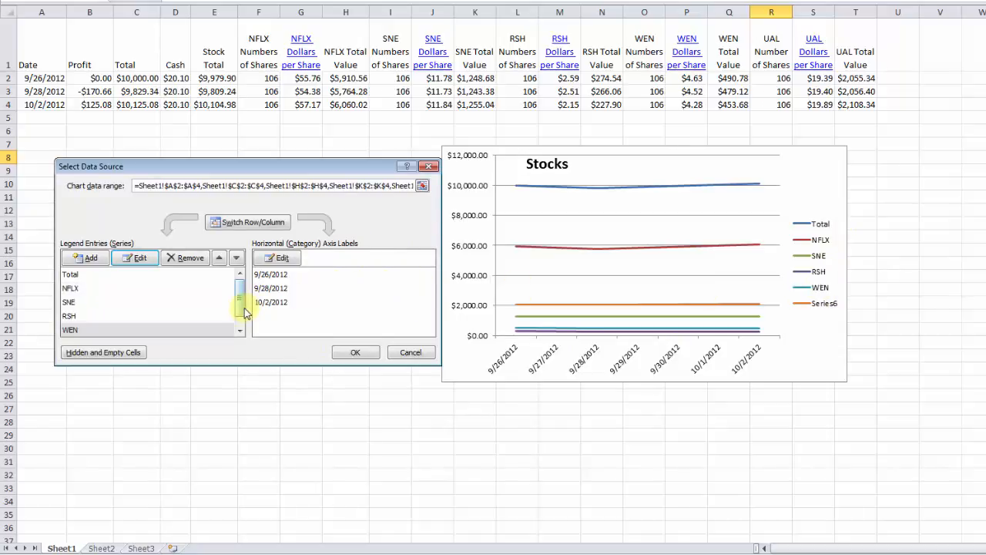
left_click(240, 333)
left_click(71, 330)
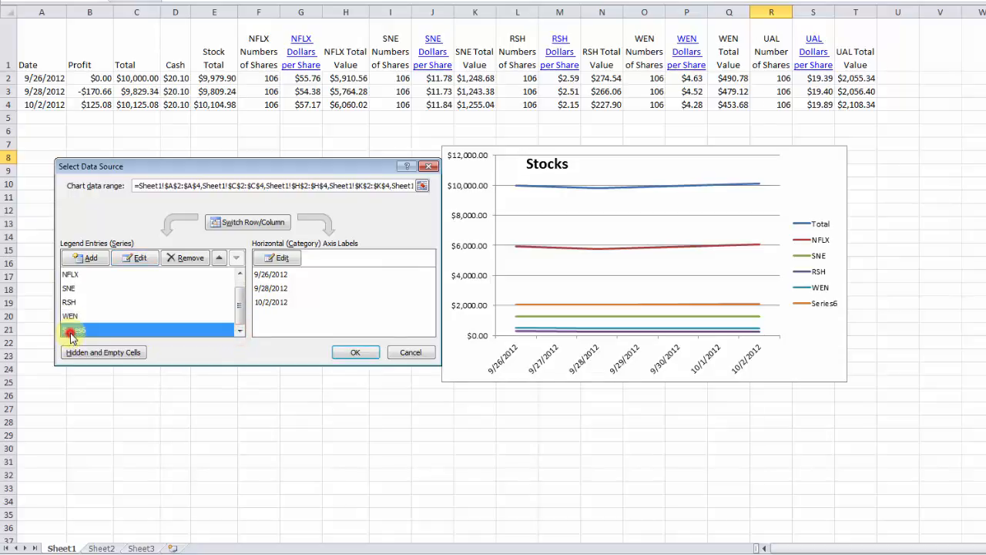
left_click(136, 258)
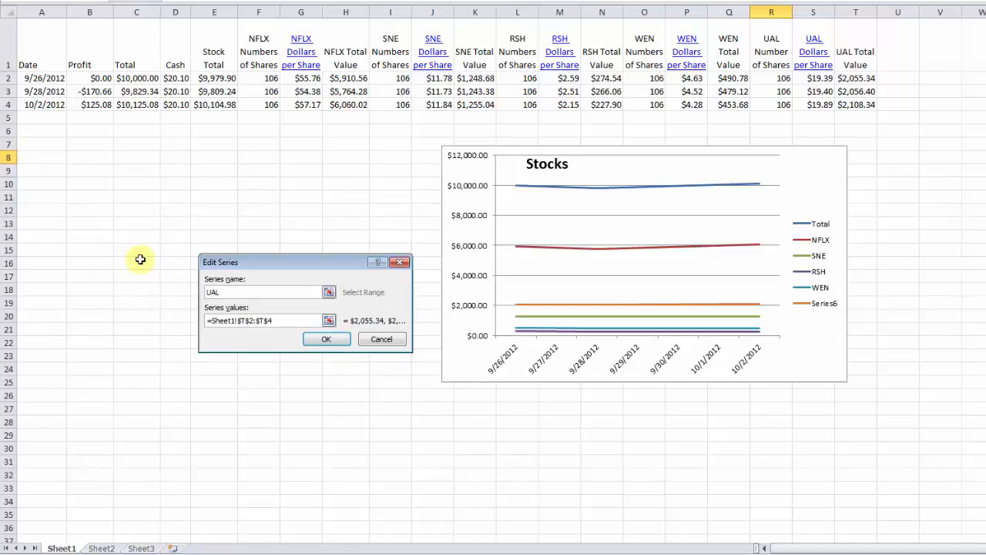
left_click(325, 339)
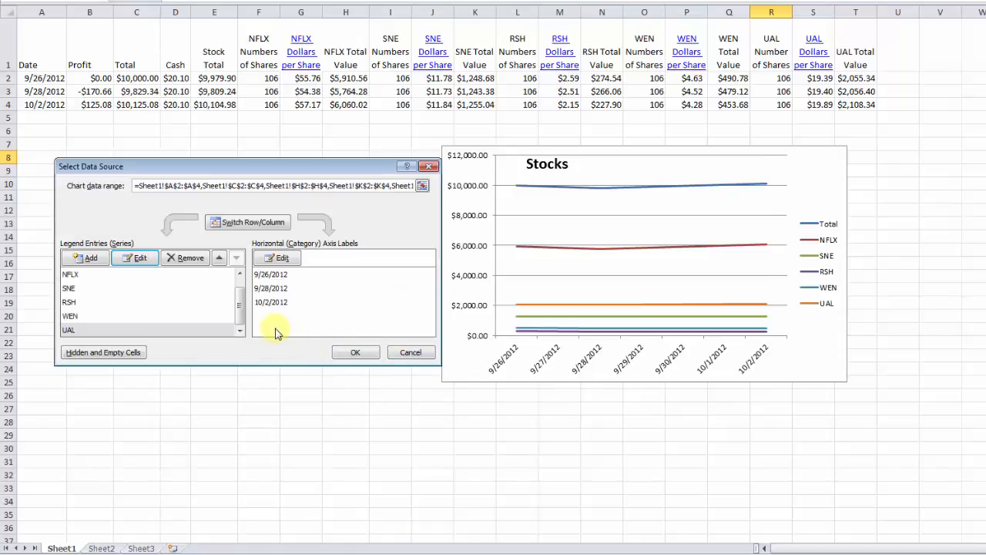
left_click(350, 348)
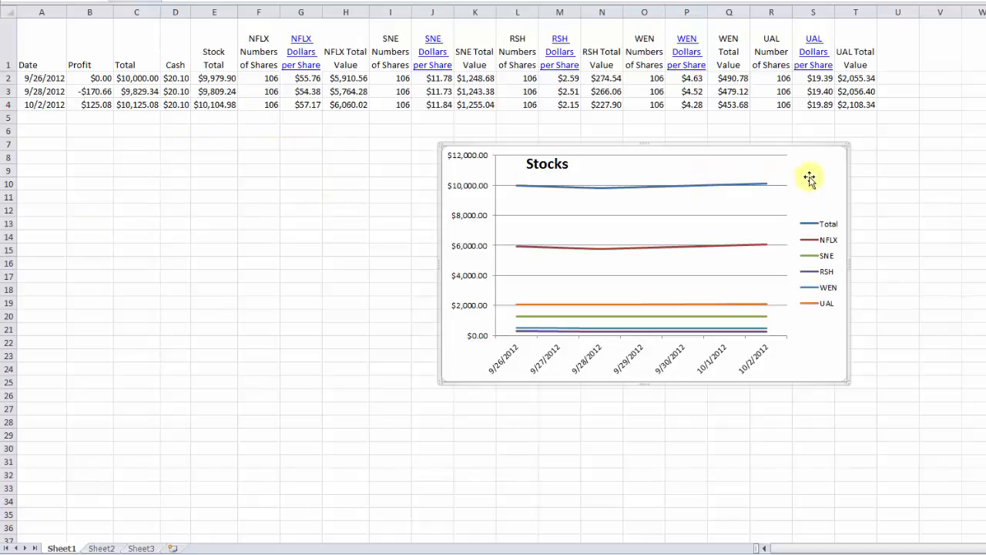
Step: Move the chart down to start at row 11, below the data, and extend the Total series values to C2:C9
left_click_drag(818, 168, 787, 213)
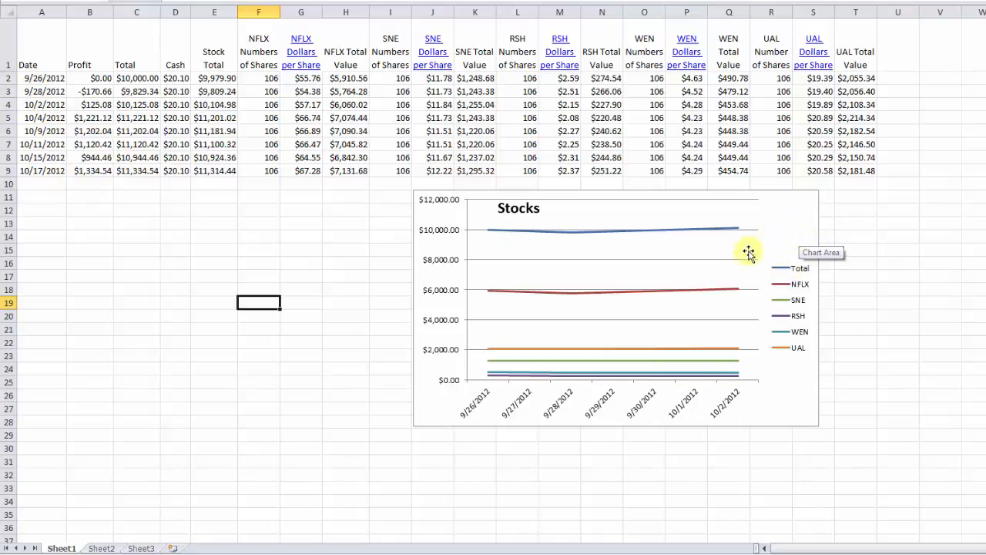
right_click(794, 219)
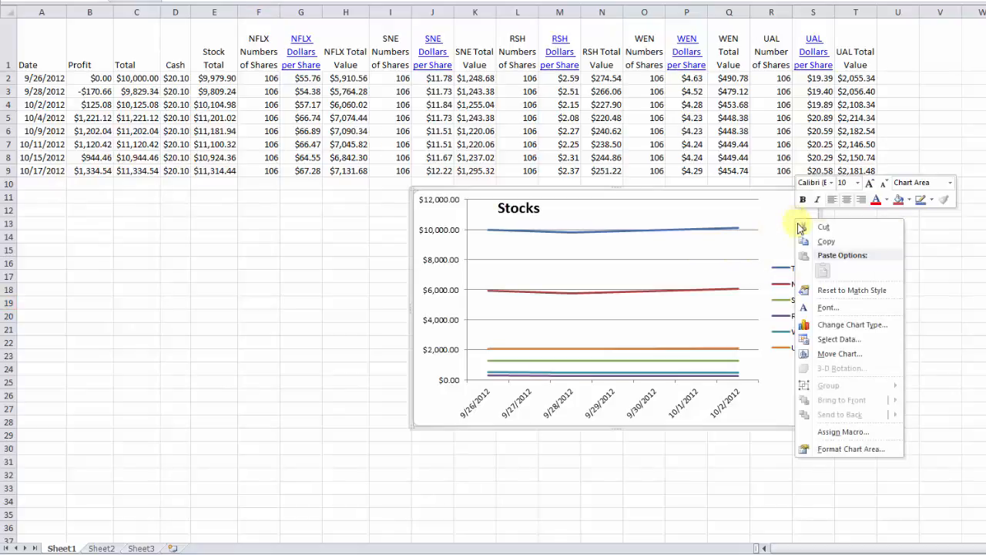
left_click(819, 340)
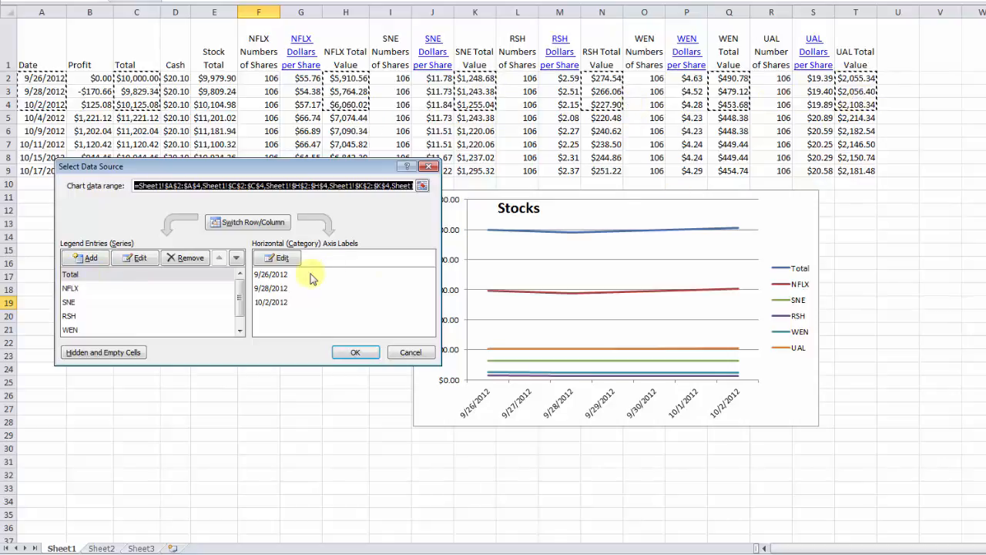
left_click(73, 275)
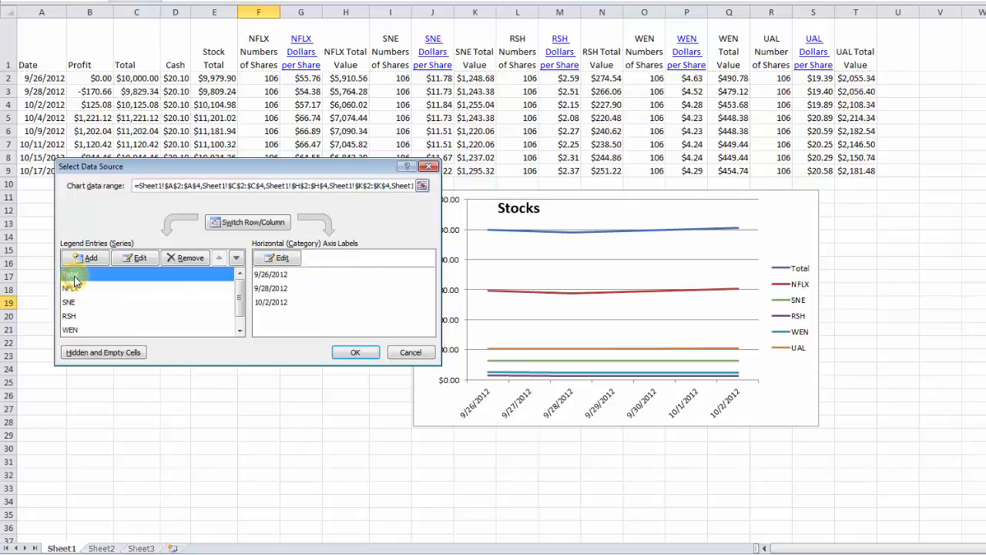
left_click(141, 257)
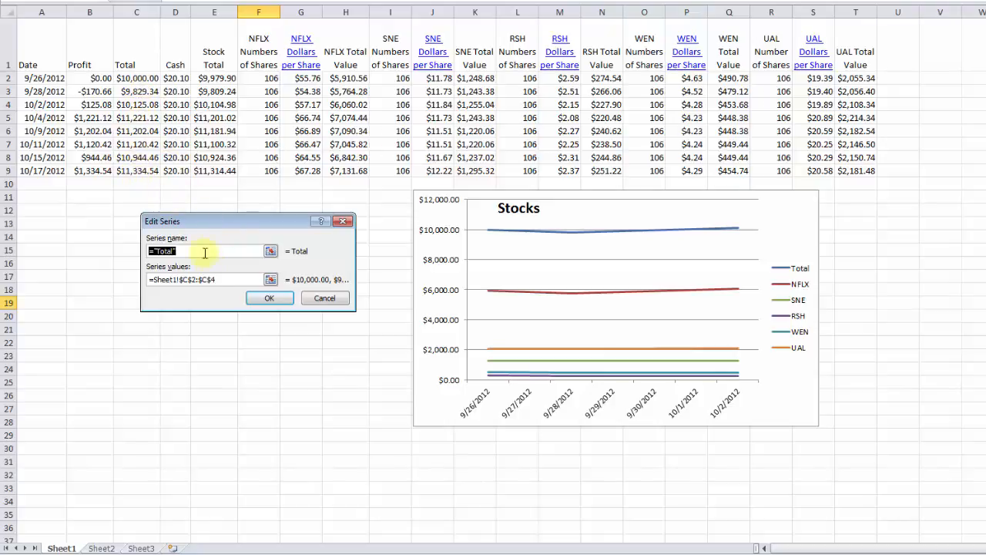
left_click(222, 280)
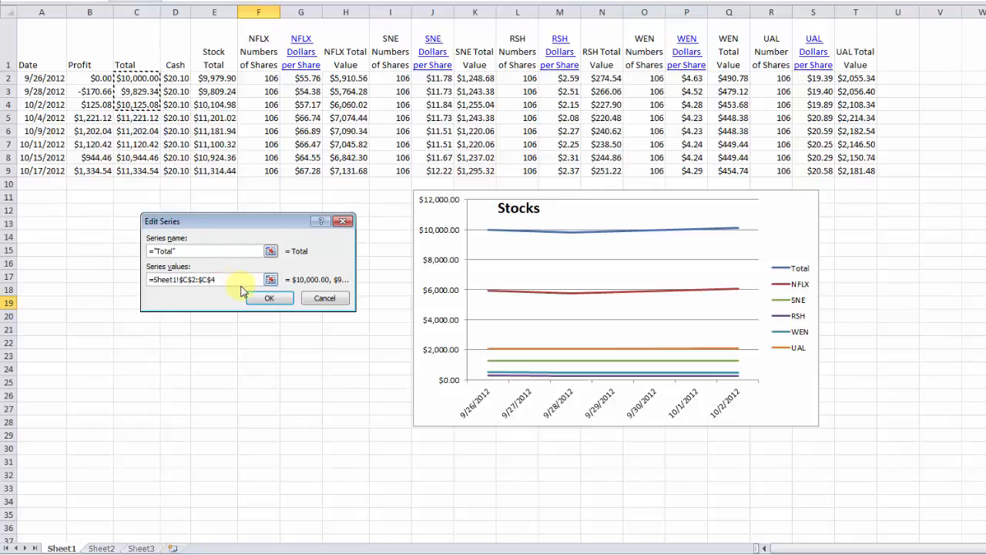
key("BackSpace")
type("9")
left_click(269, 298)
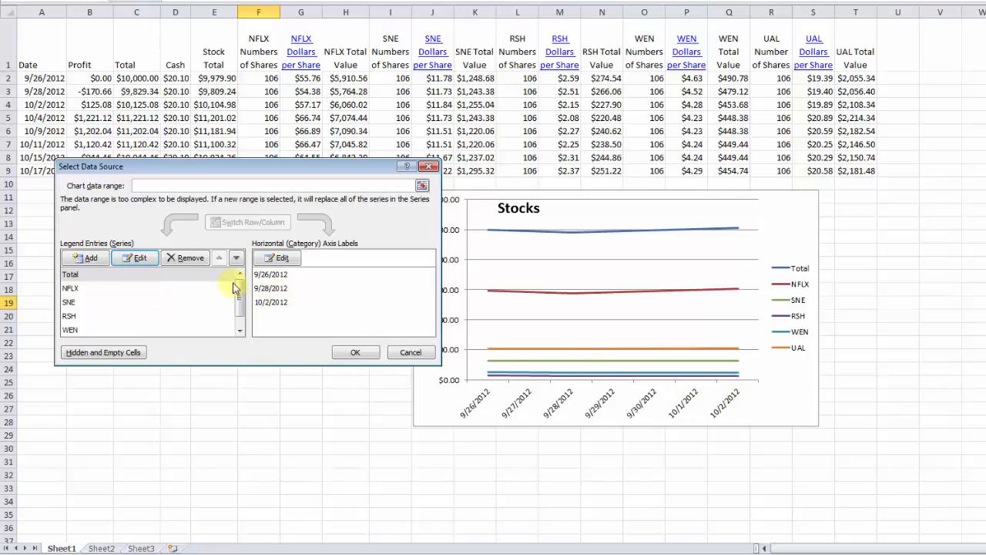
Step: Extend the chart's horizontal axis label range to the dates in A2:A9
left_click(280, 258)
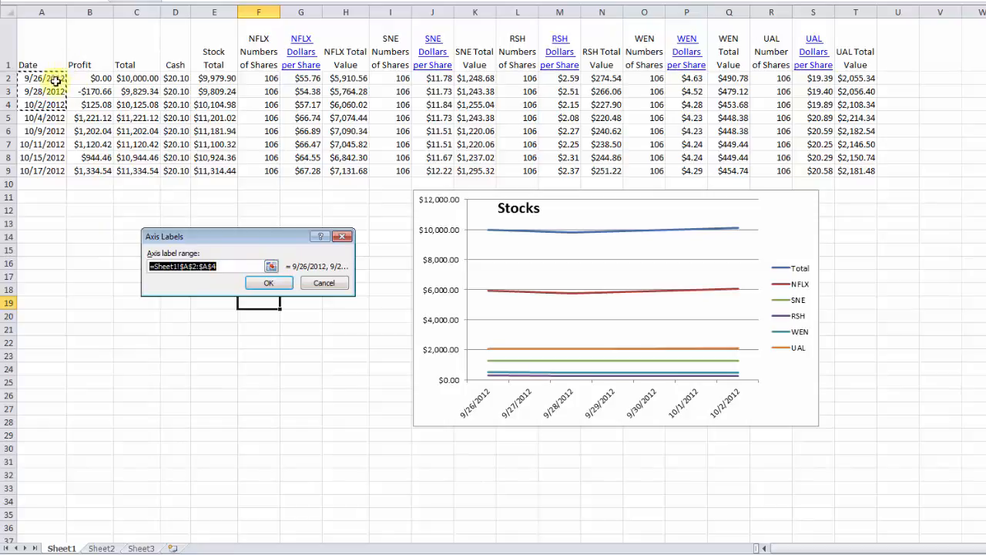
left_click(231, 265)
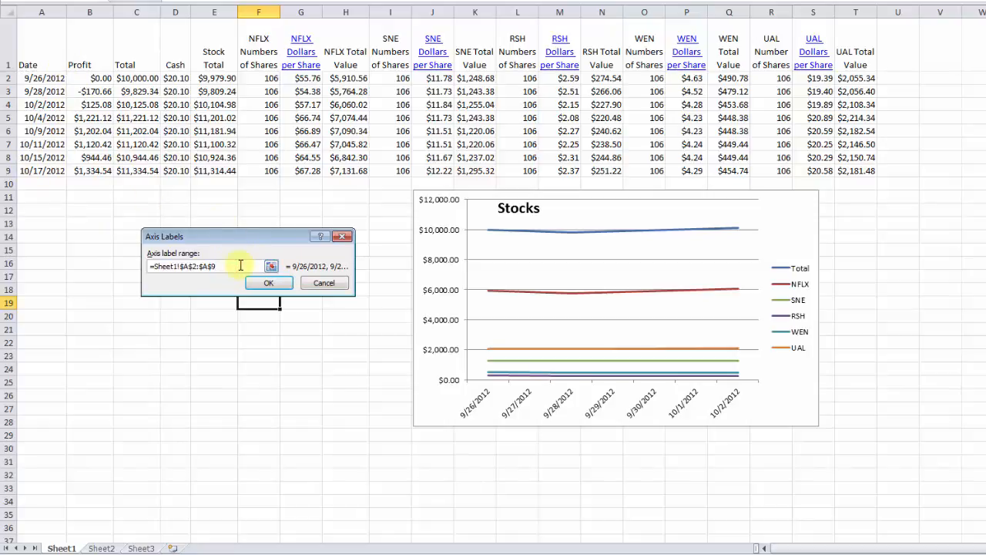
type("9")
left_click(268, 282)
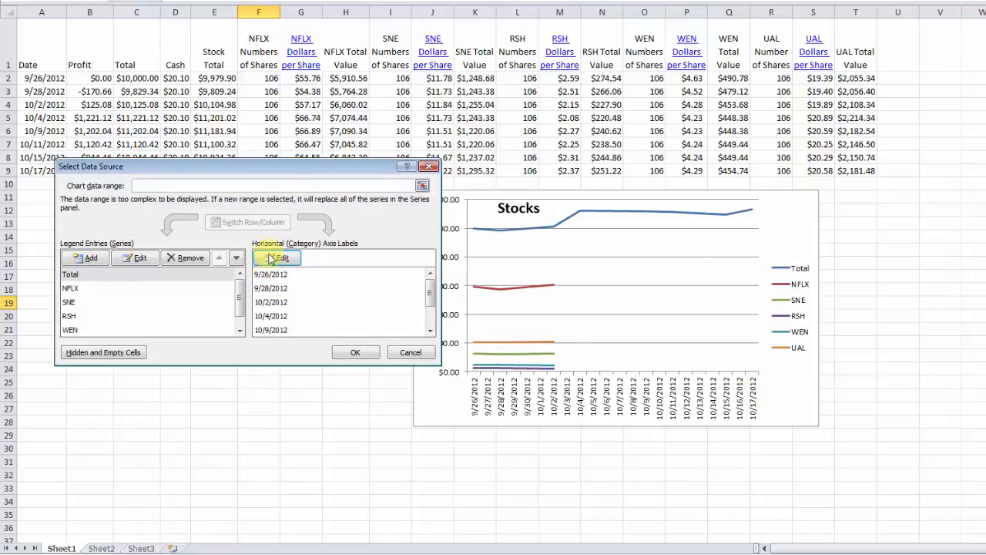
Step: Extend the NFLX series values to H2:H9 and the other stock series to row 9, and apply the data source changes
left_click_drag(285, 165, 275, 208)
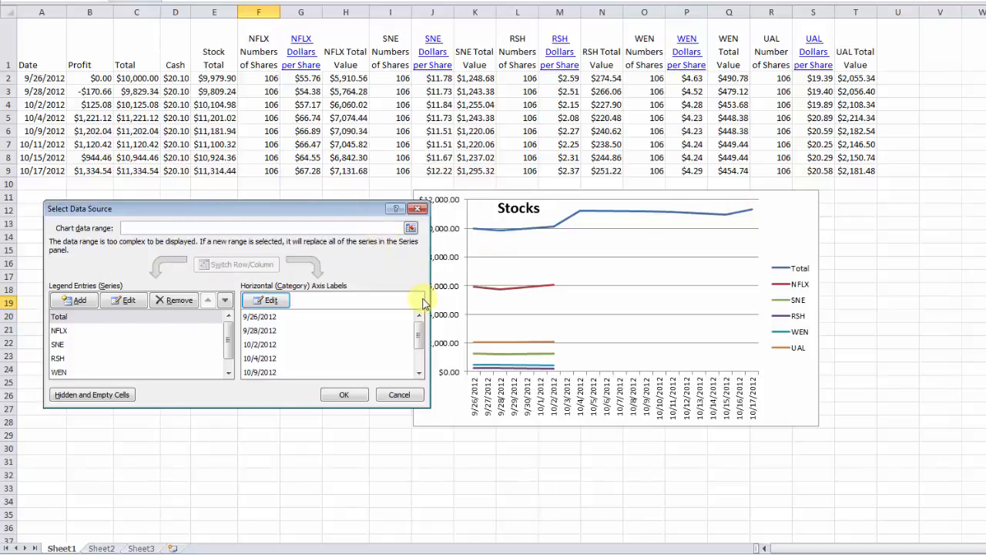
left_click(60, 331)
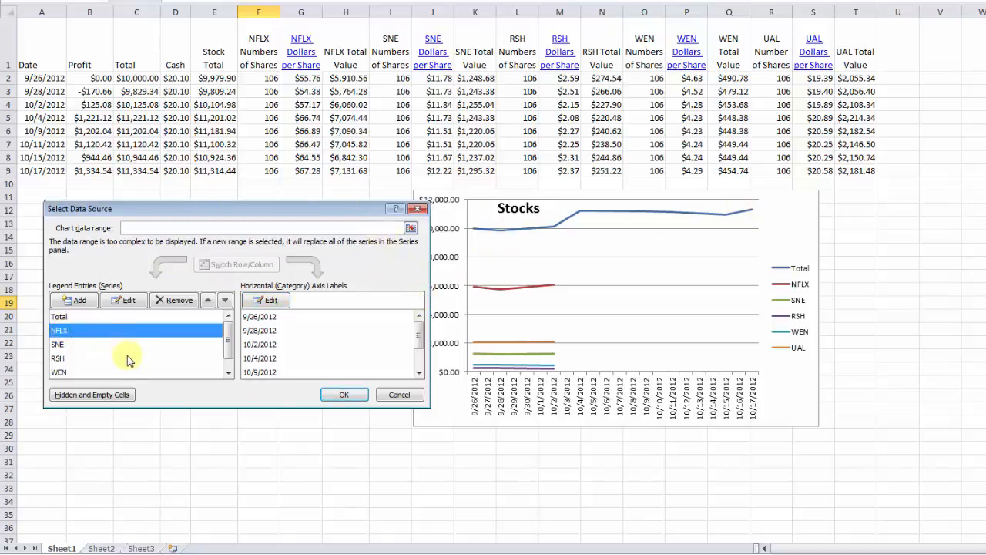
left_click(123, 300)
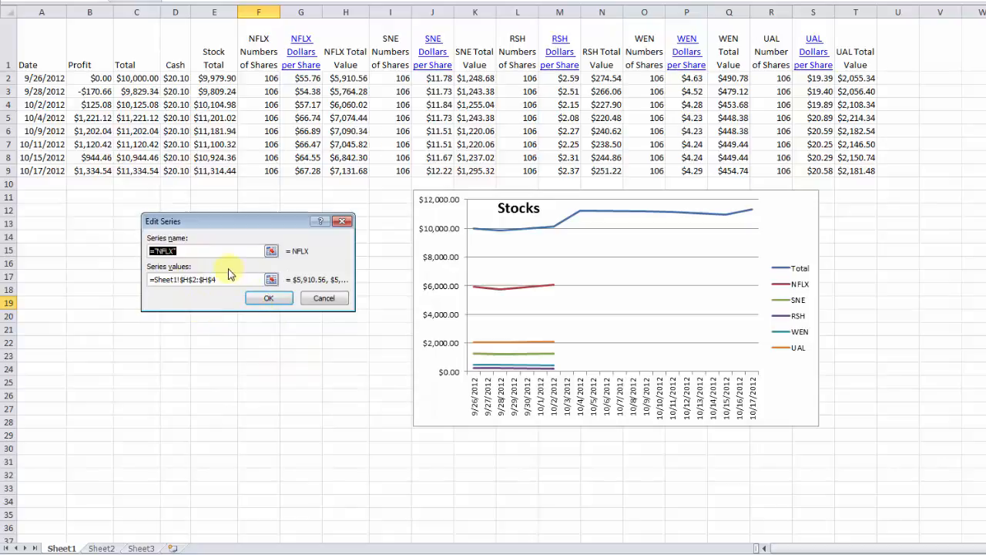
left_click(271, 281)
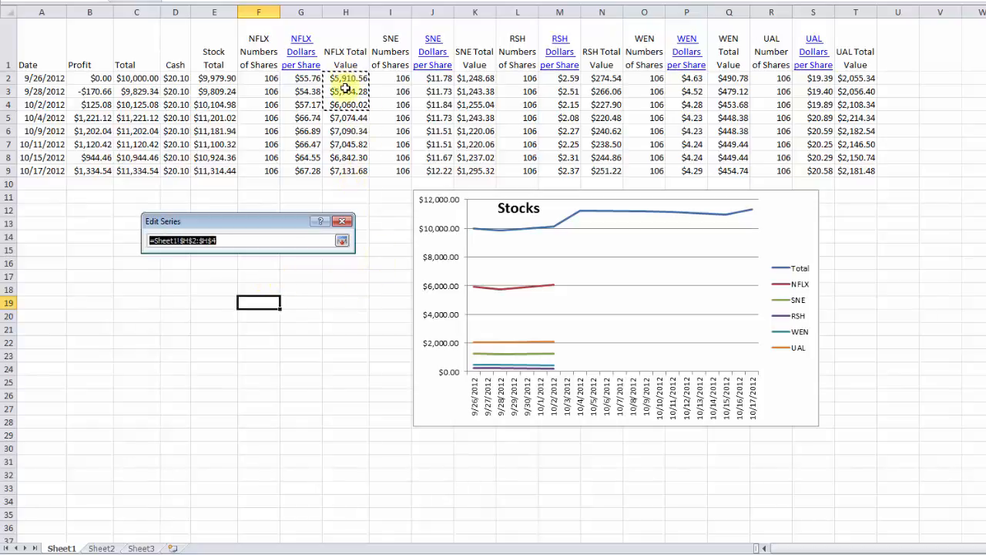
left_click_drag(345, 80, 362, 171)
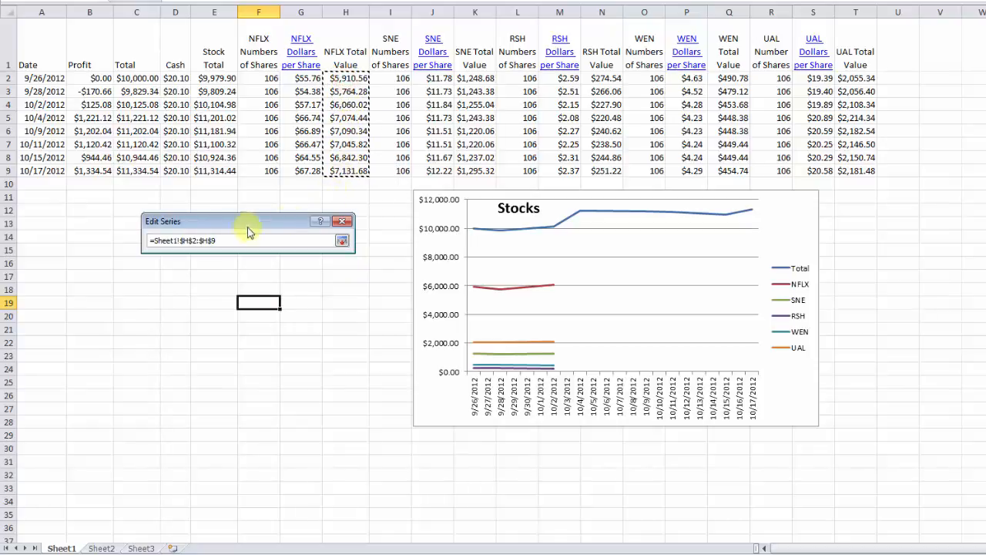
left_click(341, 241)
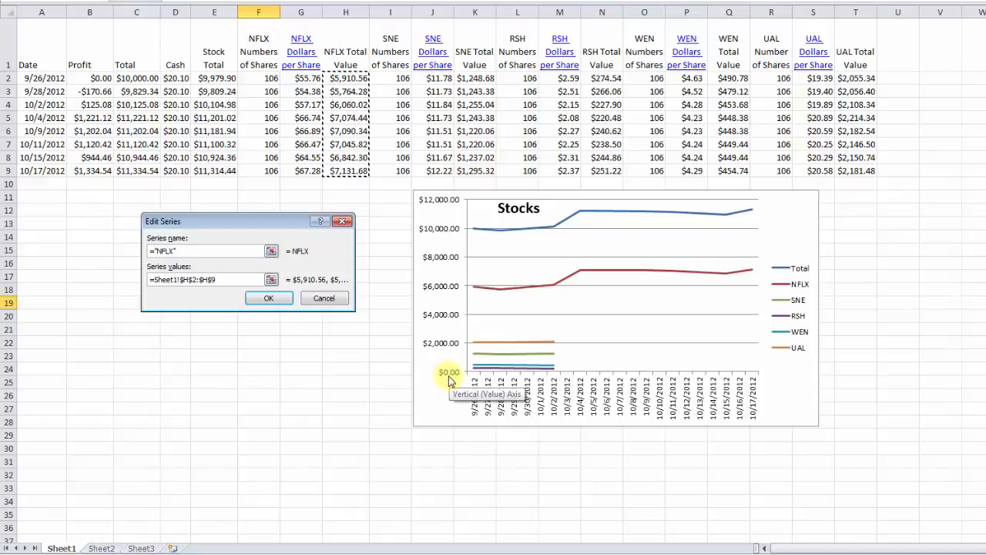
left_click(280, 300)
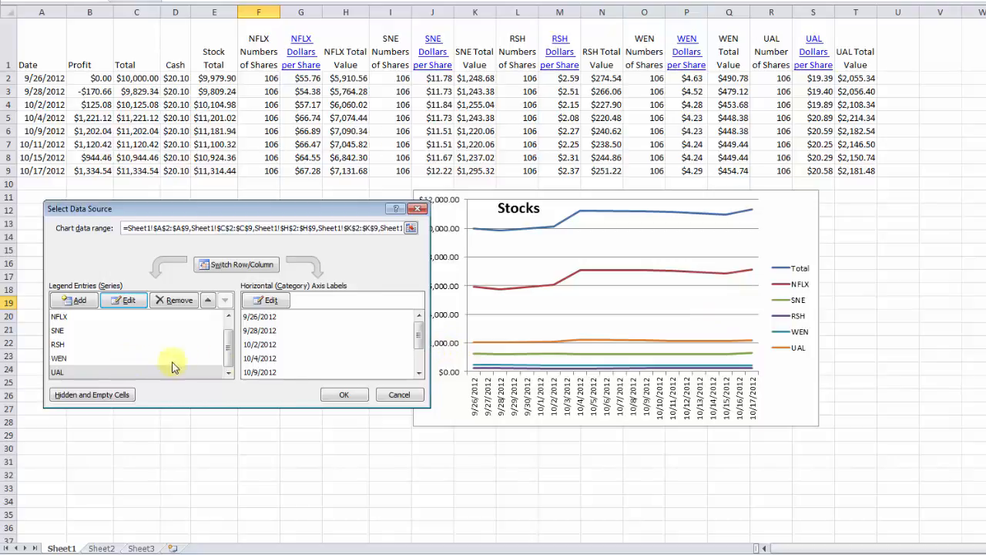
left_click(344, 394)
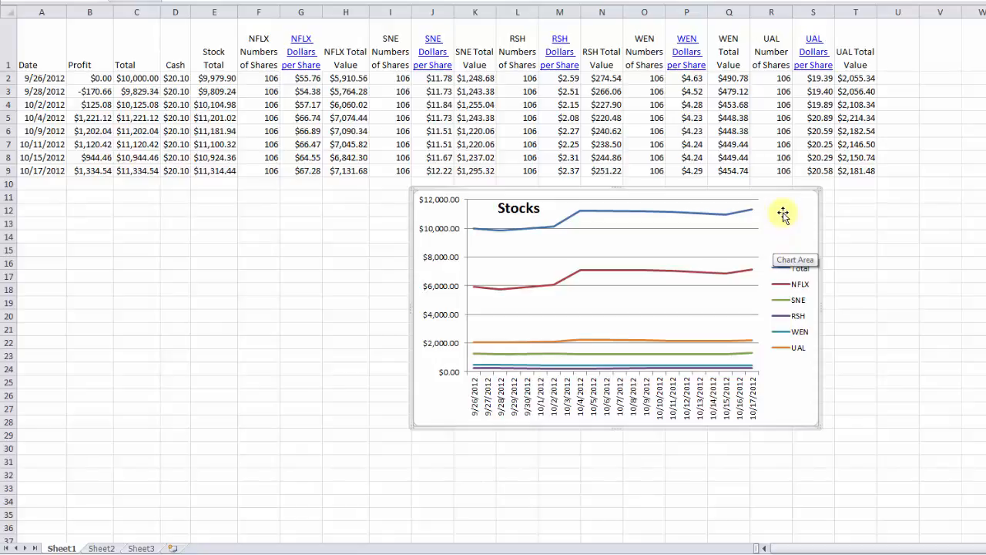
Step: Move the chart down to start at row 15 and extend its horizontal axis label range to A2:A75
left_click_drag(782, 214, 784, 272)
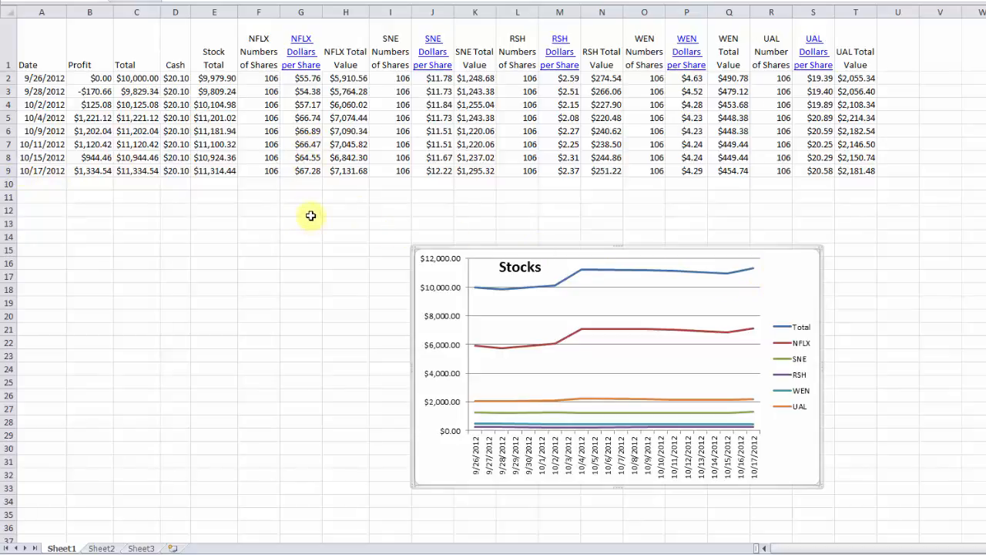
right_click(781, 275)
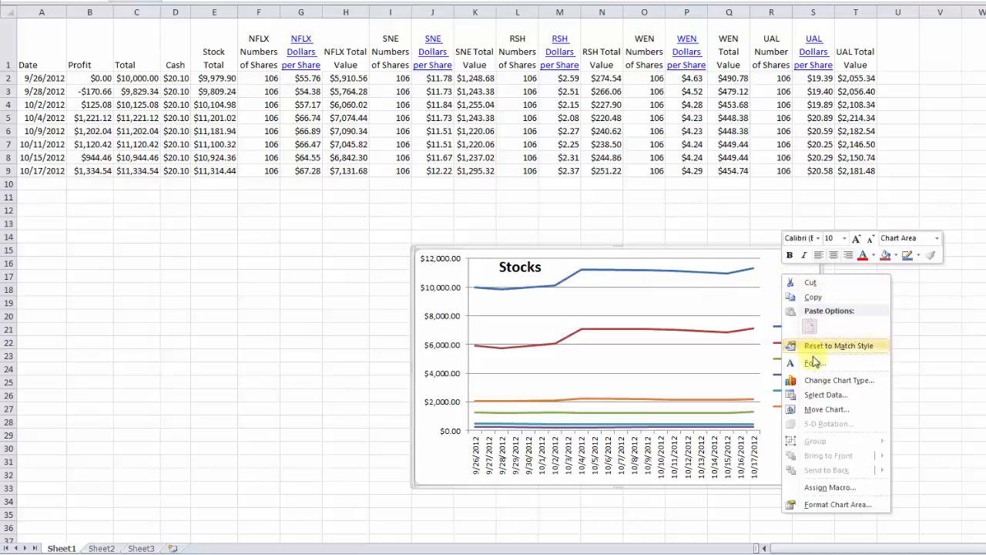
left_click(813, 395)
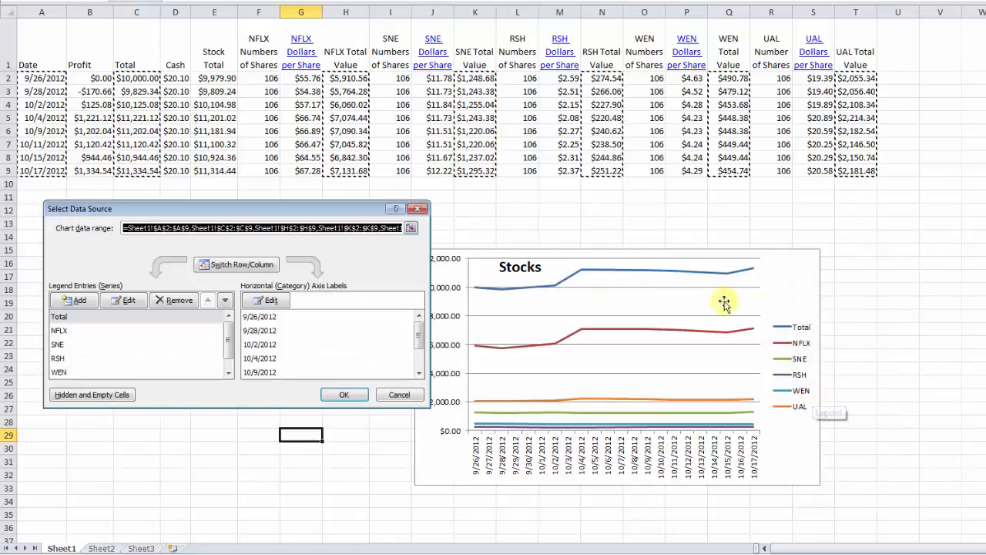
left_click(258, 301)
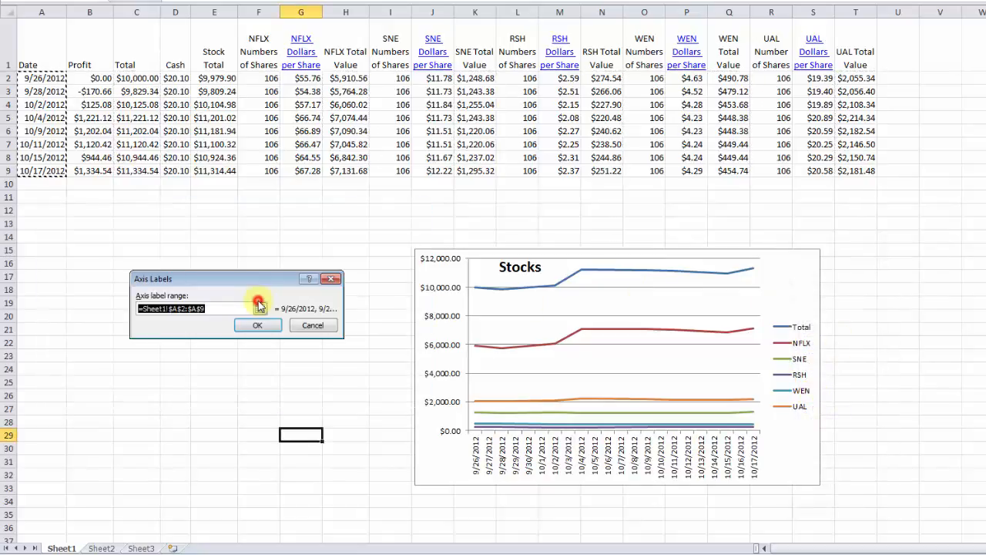
left_click(212, 307)
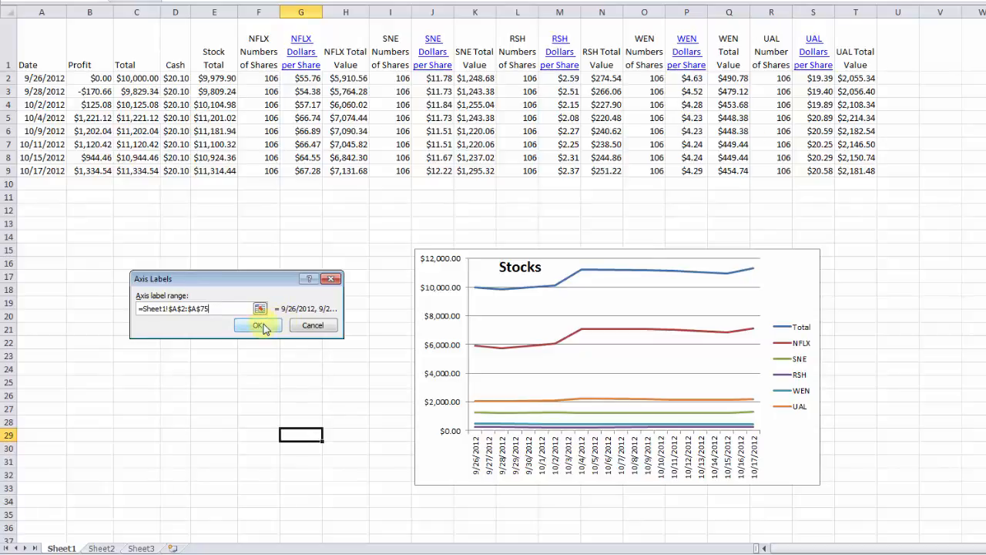
left_click(262, 327)
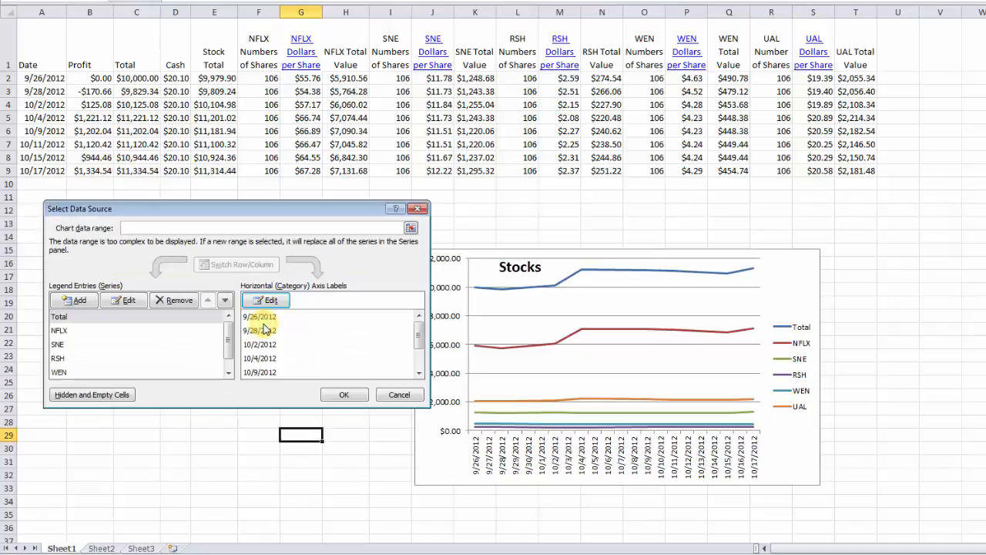
left_click(342, 395)
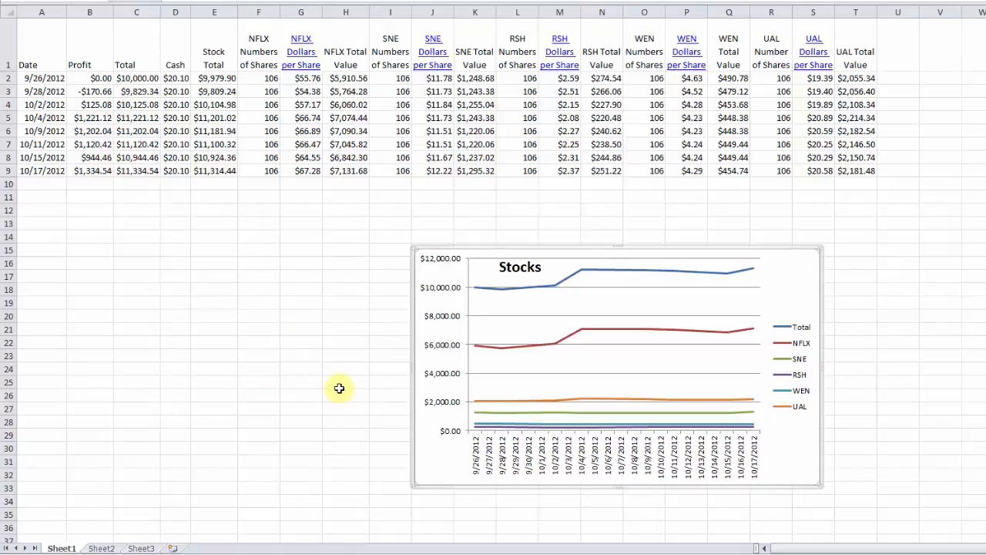
Step: Extend the Total series values in the chart's data source to C2:C75
right_click(780, 282)
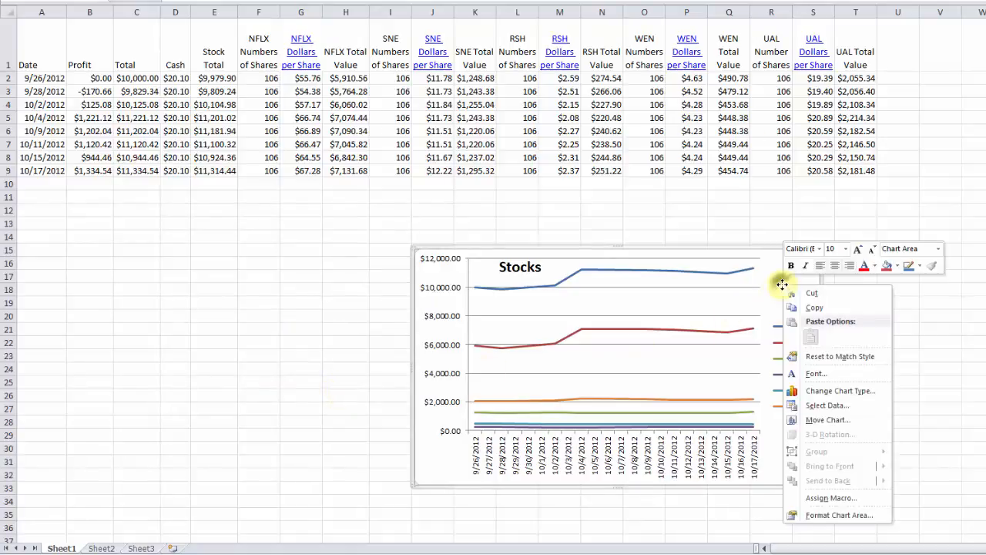
left_click(823, 405)
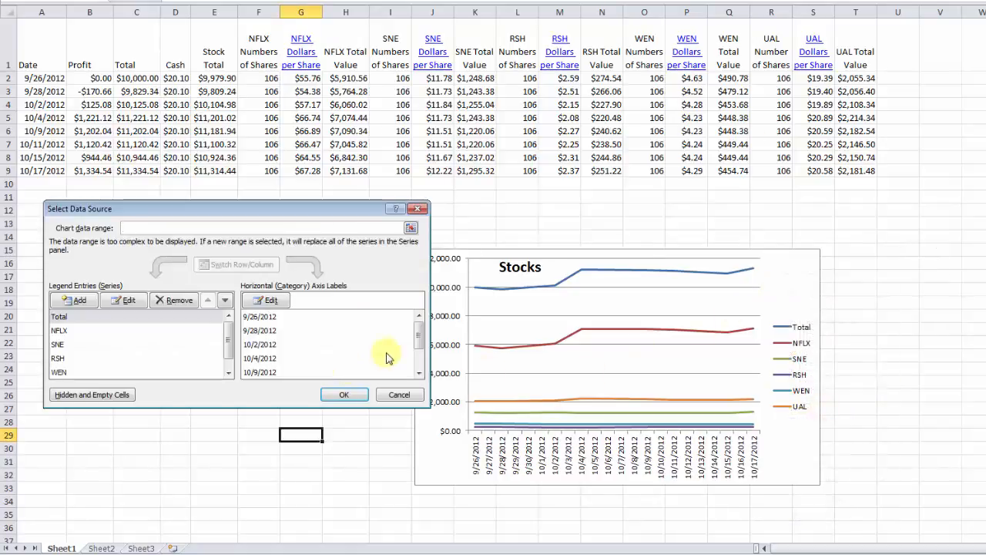
left_click(59, 317)
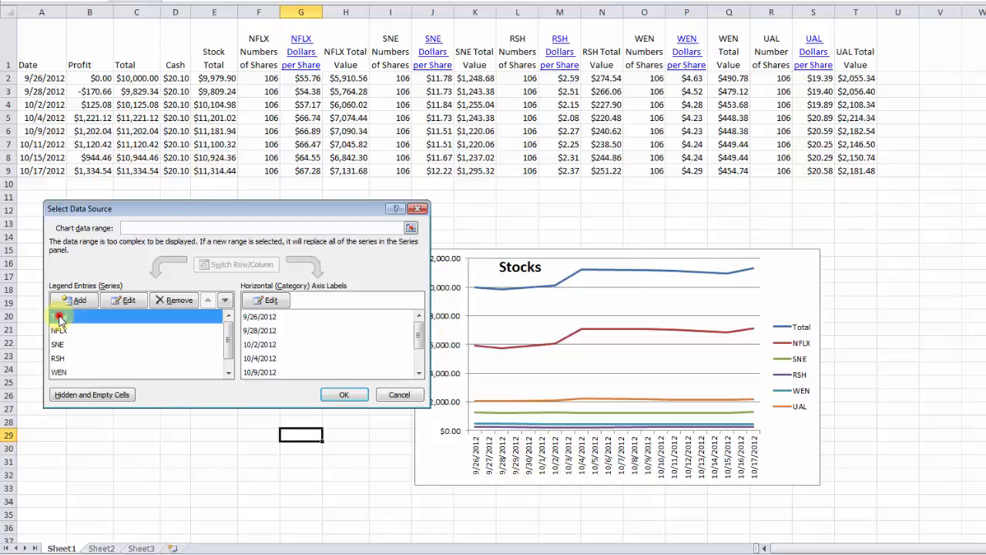
left_click(119, 300)
left_click(220, 322)
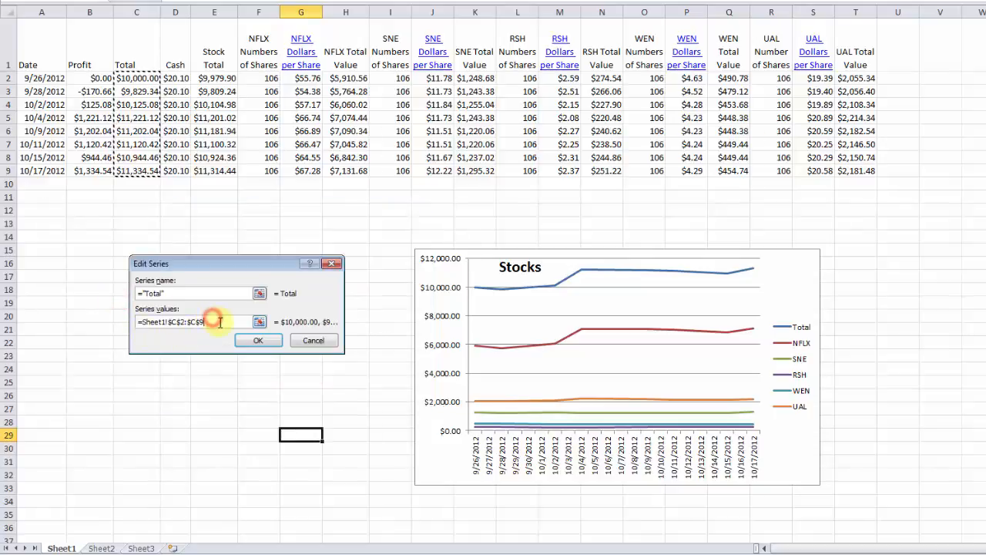
key("BackSpace")
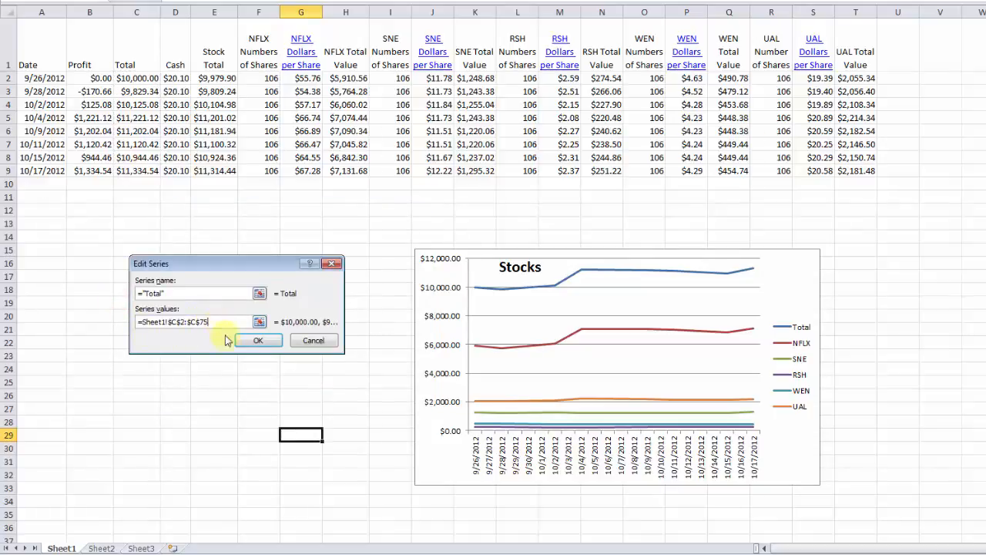
left_click(257, 339)
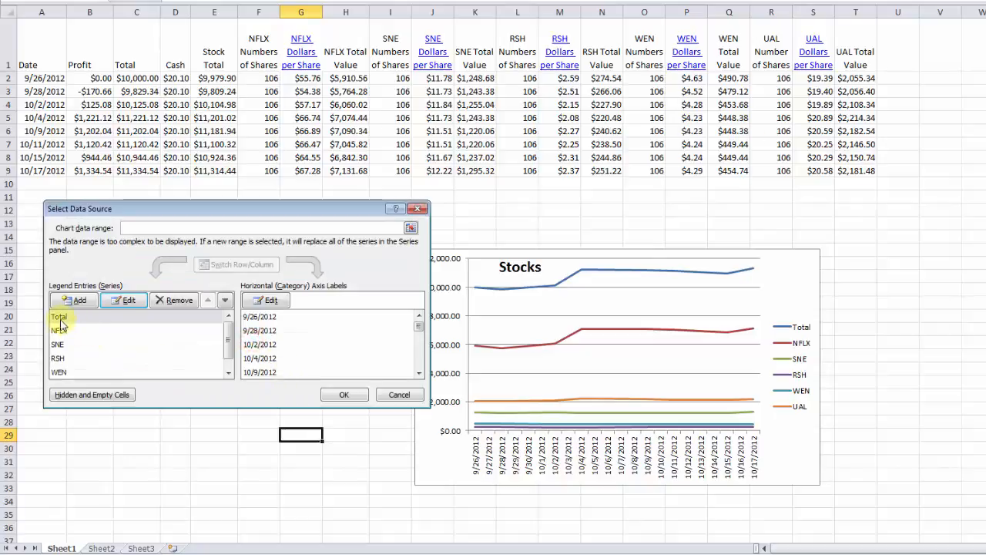
left_click(116, 300)
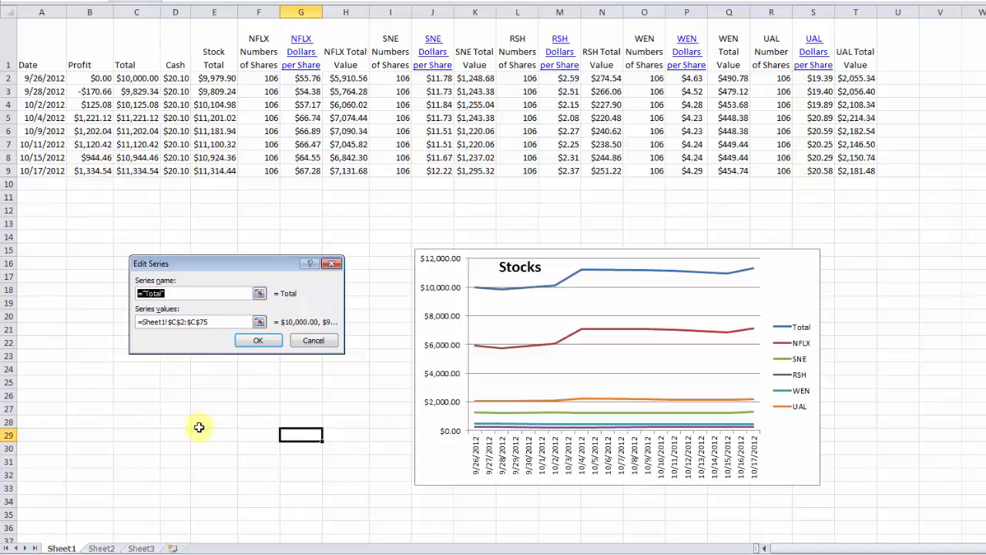
left_click(313, 340)
Step: Extend the NFLX series values to H2:H75
left_click(58, 335)
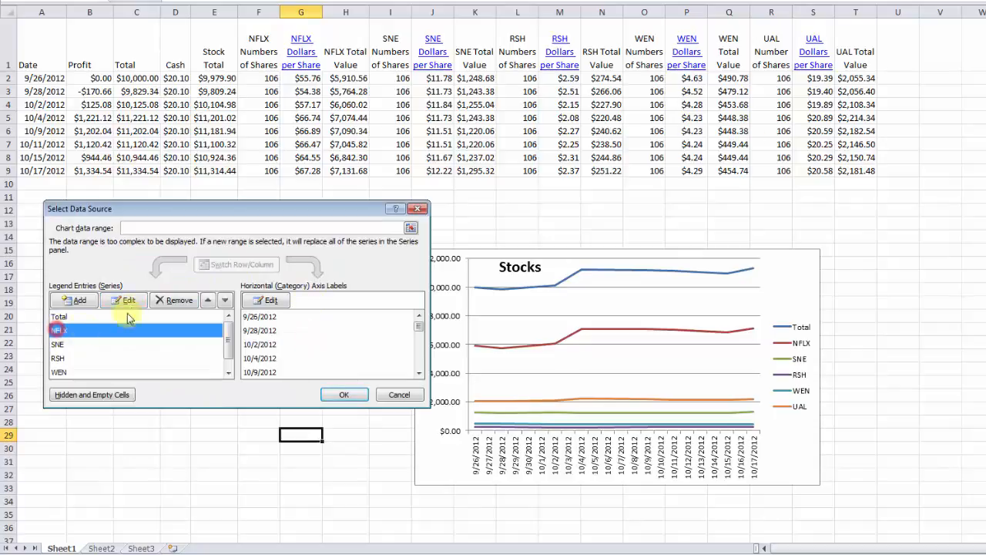
left_click(124, 300)
left_click(213, 326)
key("BackSpace")
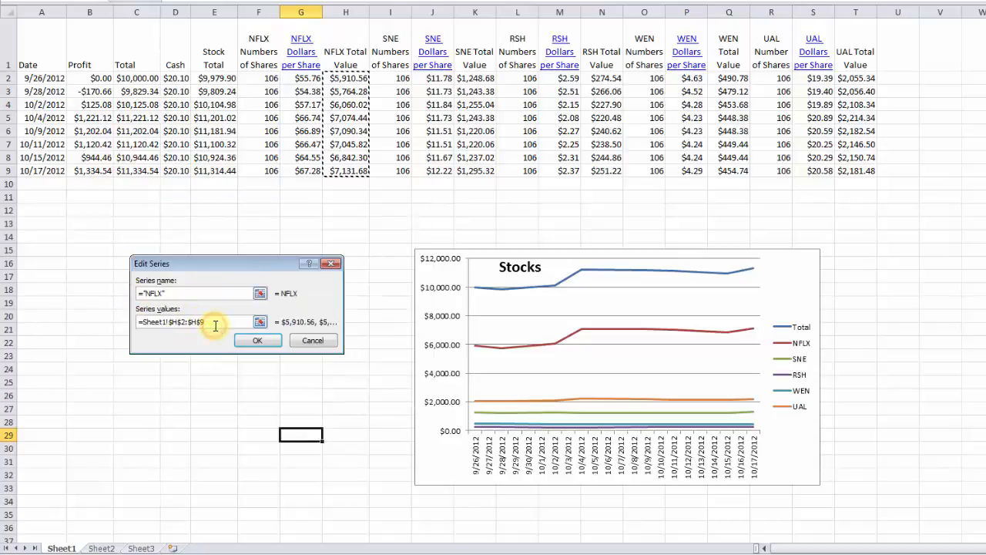
type("75")
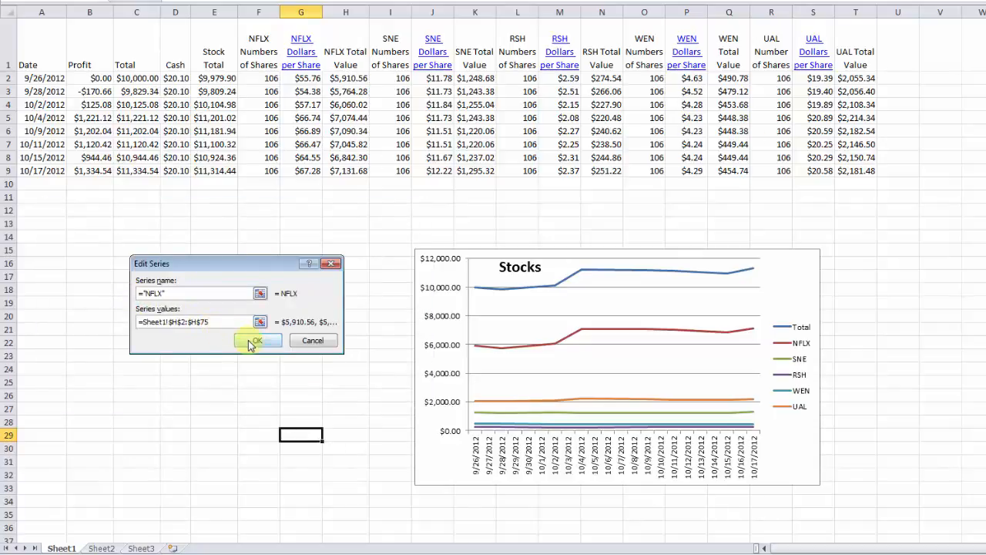
left_click(256, 341)
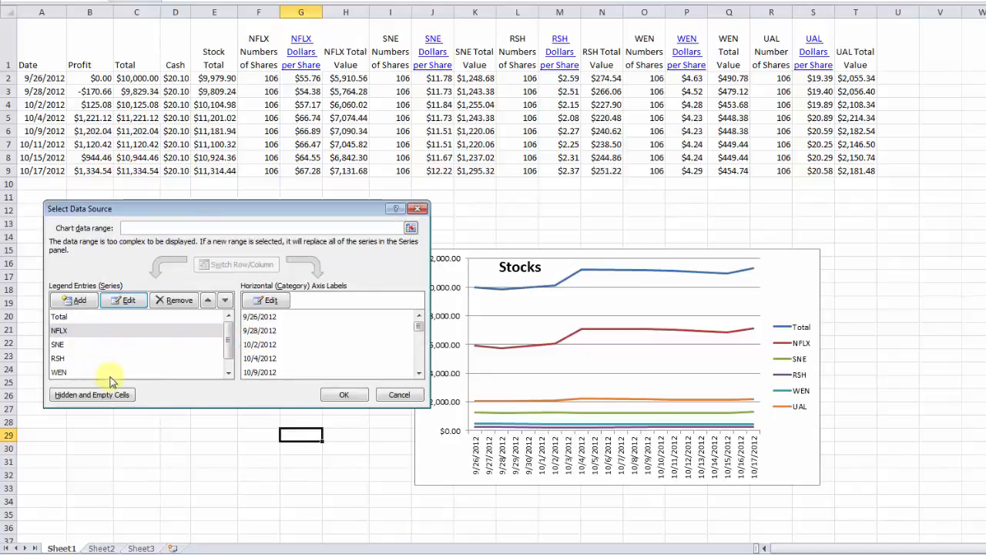
Step: Extend the remaining stock series through row 75, setting the UAL series values to T2:T75
scroll(69, 374, "down", 1)
left_click(58, 373)
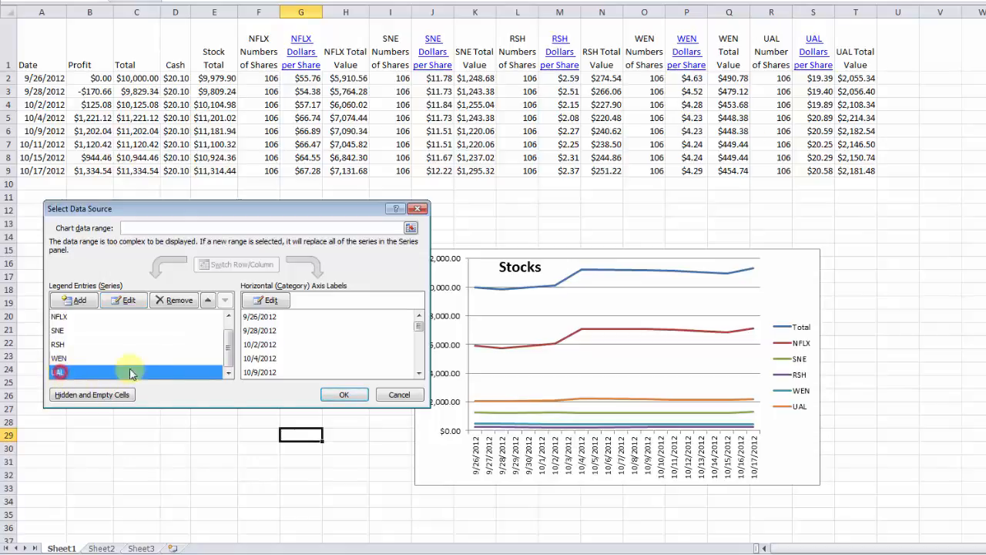
left_click(128, 305)
left_click(211, 324)
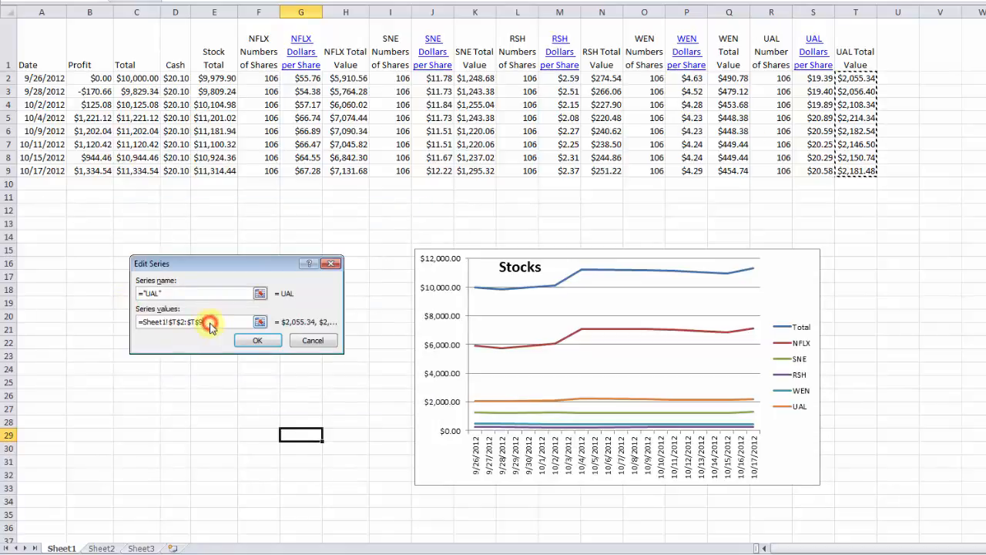
left_click(257, 340)
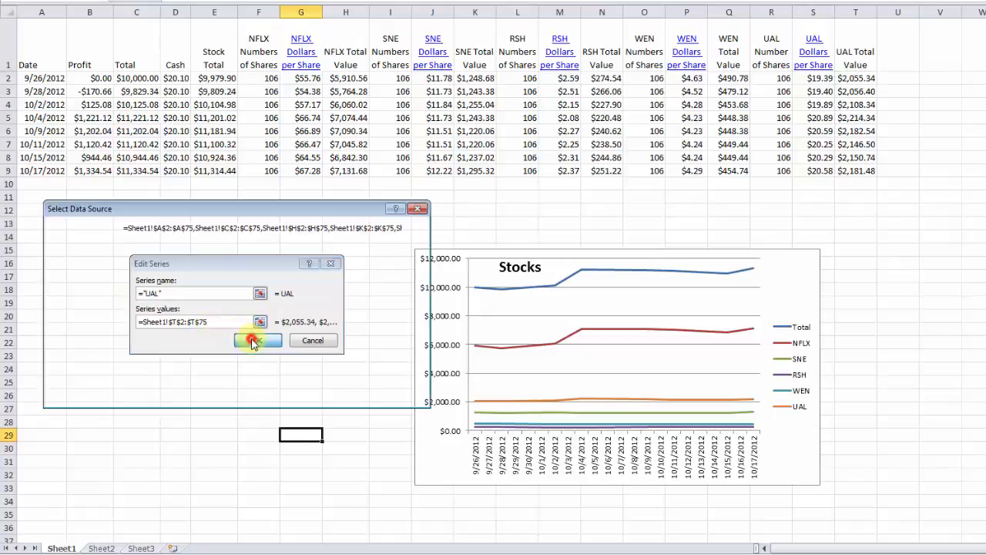
Step: Examine the horizontal axis label list and its range, and close the data source settings without further changes
left_click(418, 337)
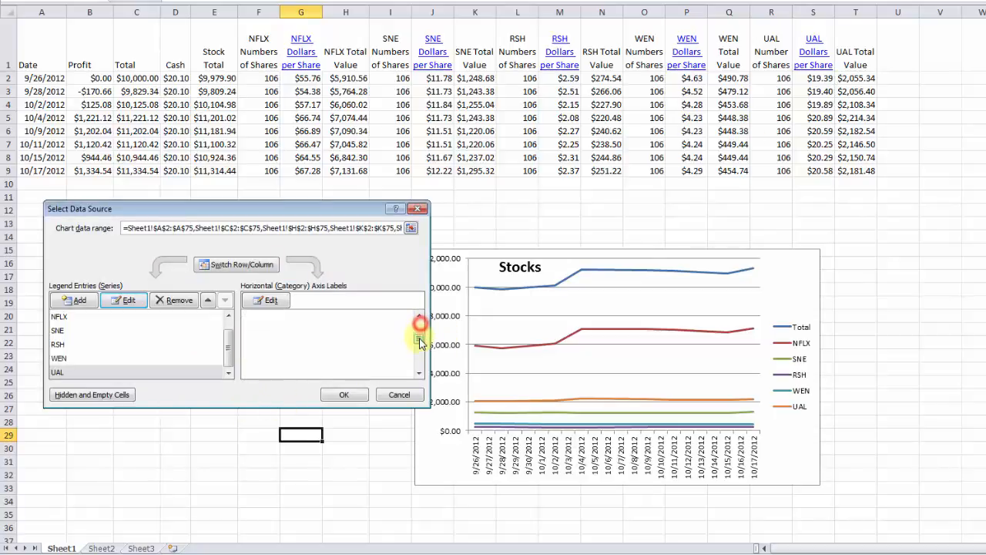
left_click_drag(418, 333, 418, 326)
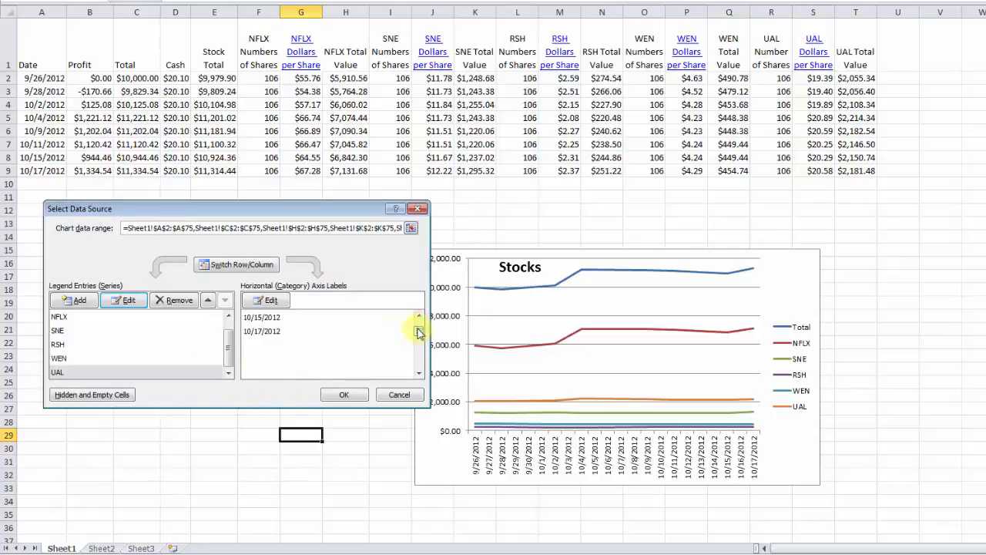
left_click(266, 301)
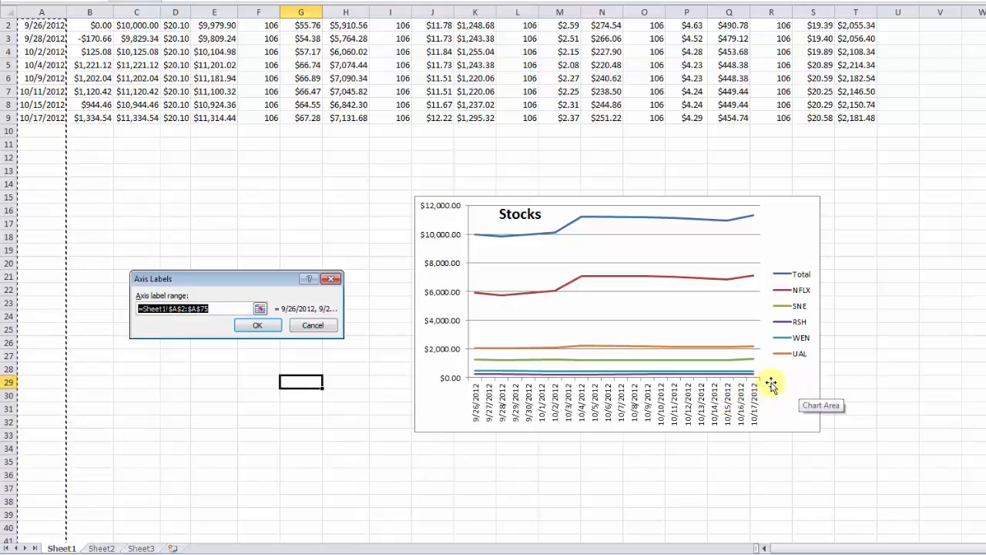
left_click(310, 326)
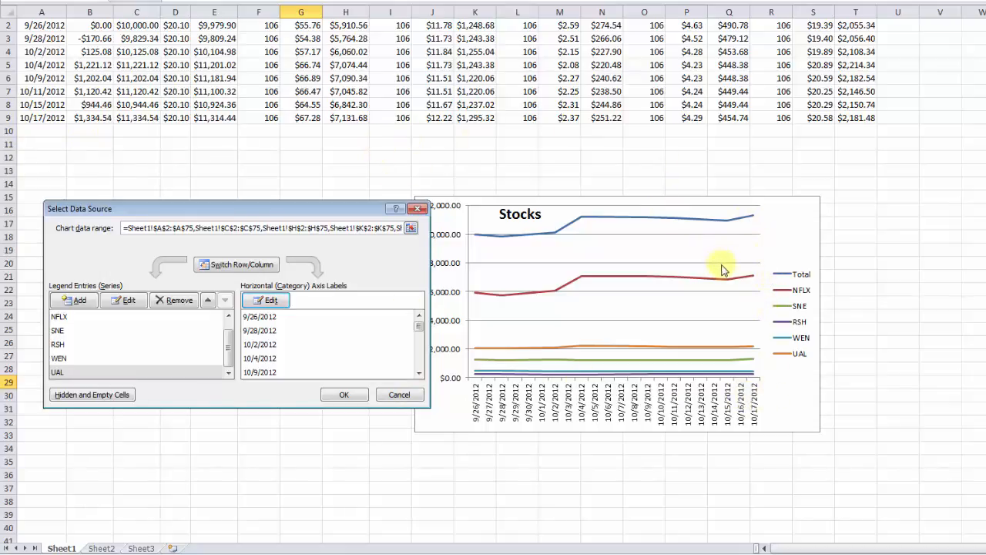
left_click(401, 395)
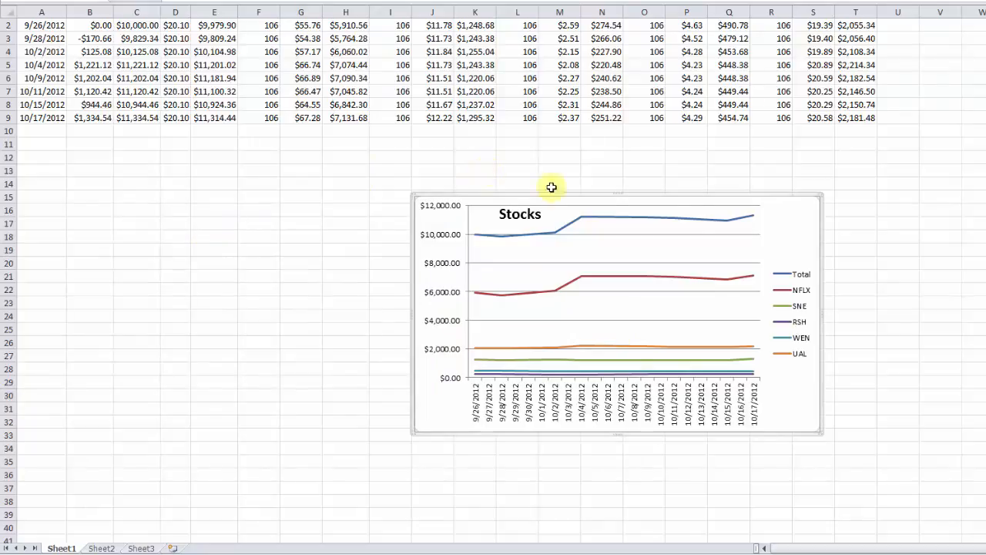
Step: Move the chart further down the sheet to leave room for more data rows
left_click_drag(794, 216, 784, 315)
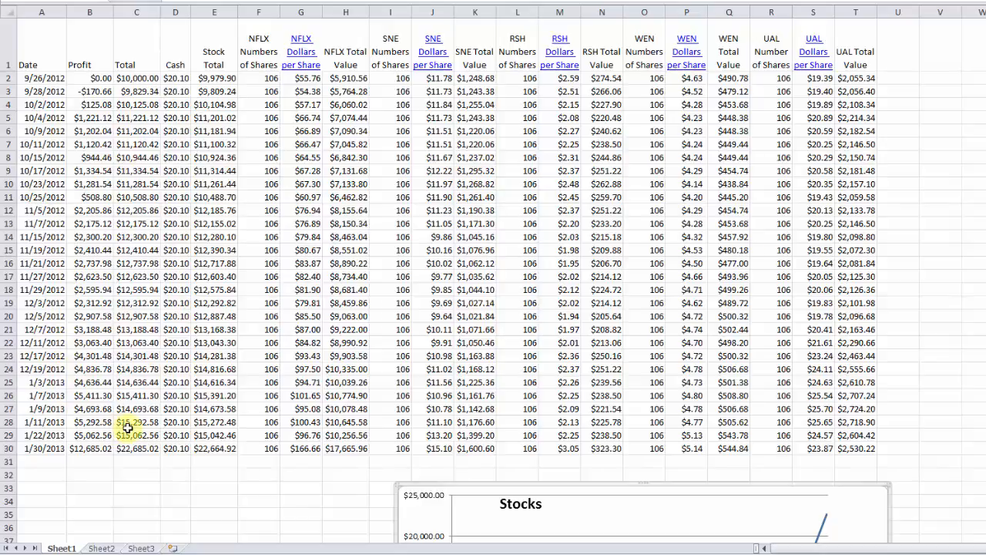
Step: Examine the profit and total in the 1/30/2013 row against the starting total in the 9/26/2012 row
left_click(91, 448)
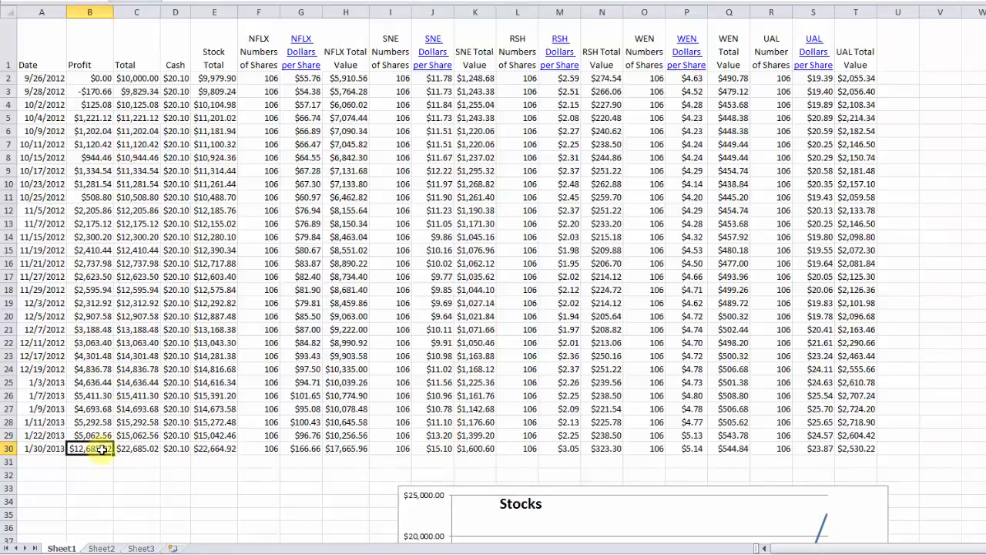
left_click(138, 449)
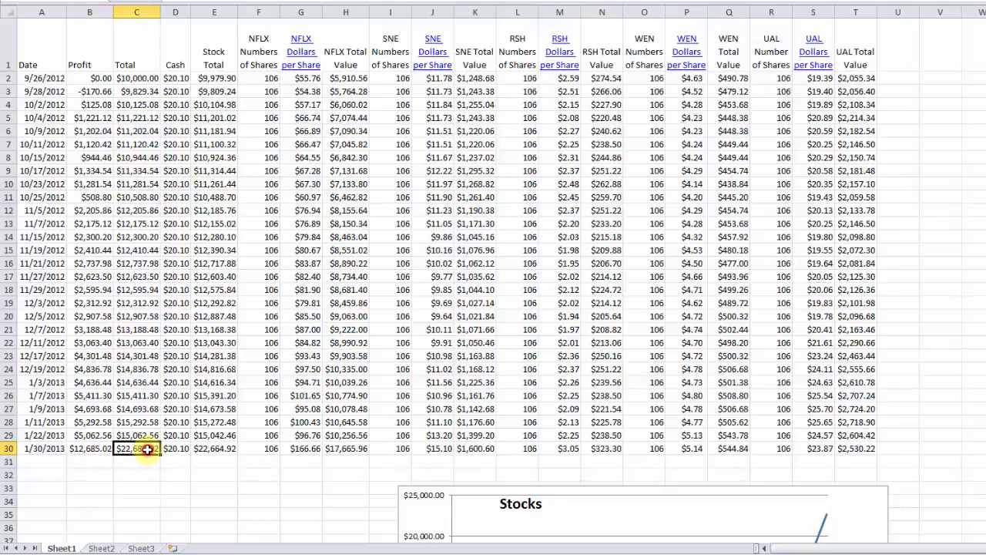
left_click(157, 79)
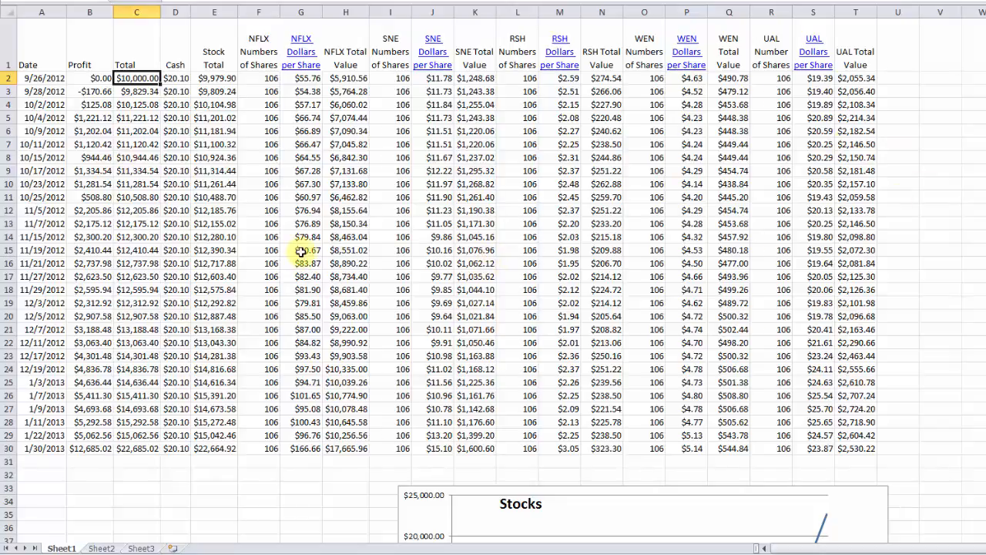
Step: Duplicate the row 30 stock data into row 31 and set the new row's date to 2/5/2013
scroll(505, 300, "down", 6)
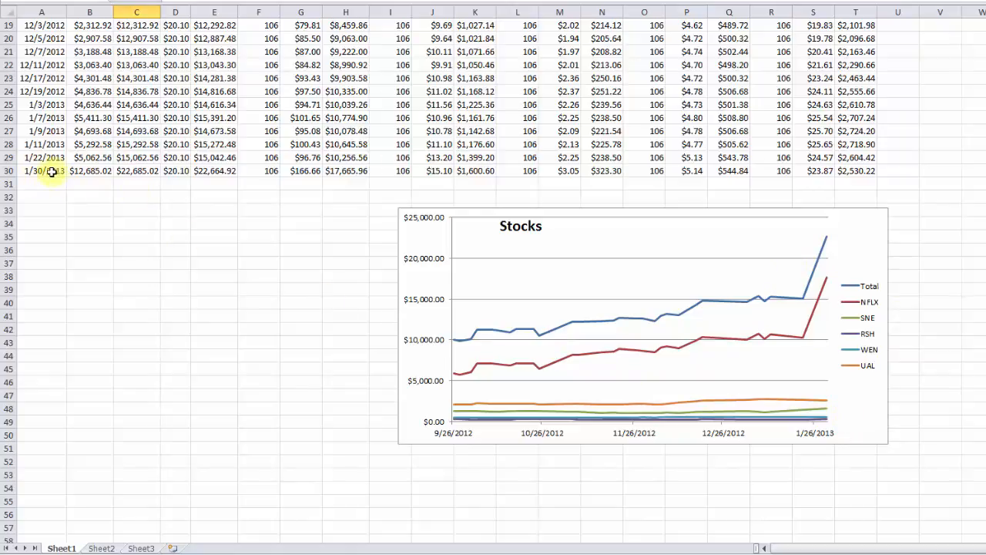
left_click(5, 169)
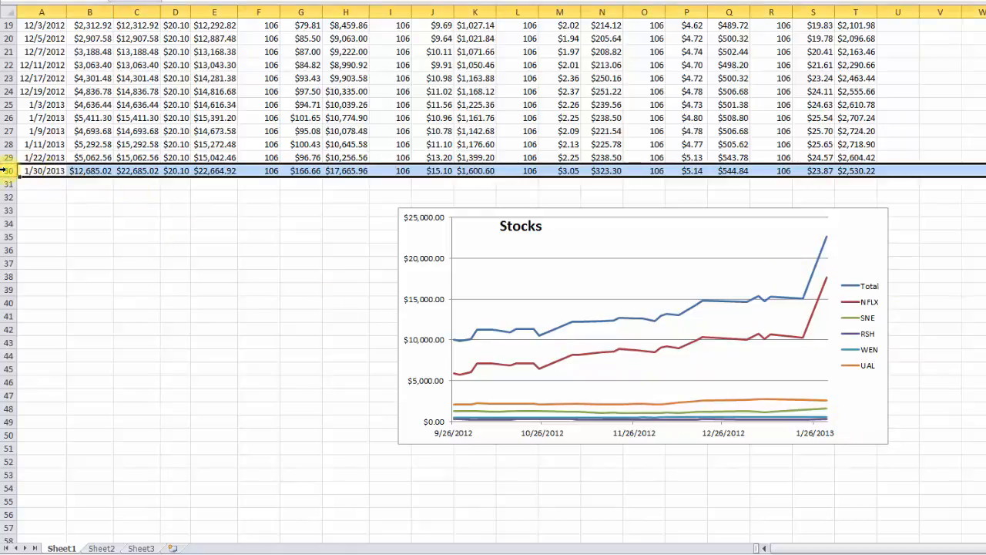
key("ctrl+c")
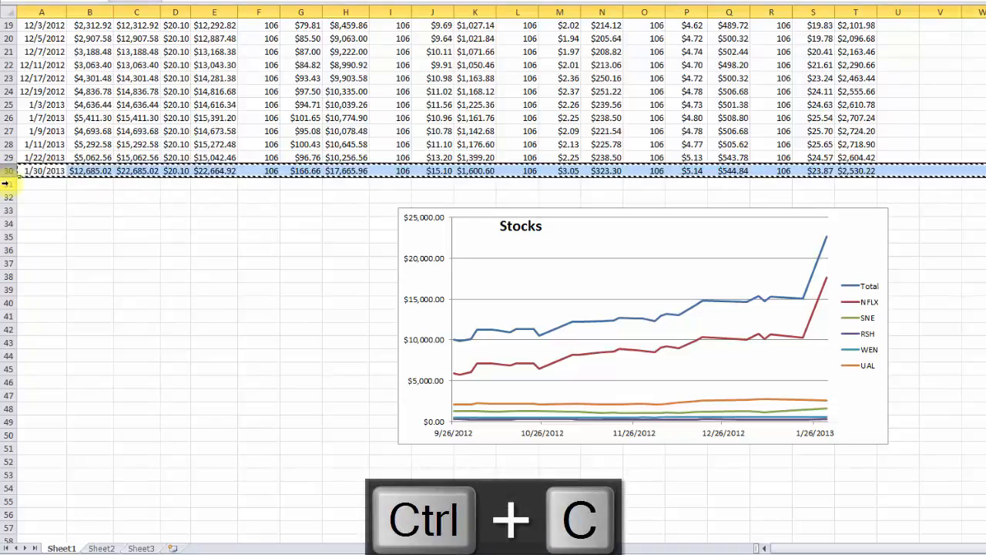
left_click(6, 182)
key("ctrl+v")
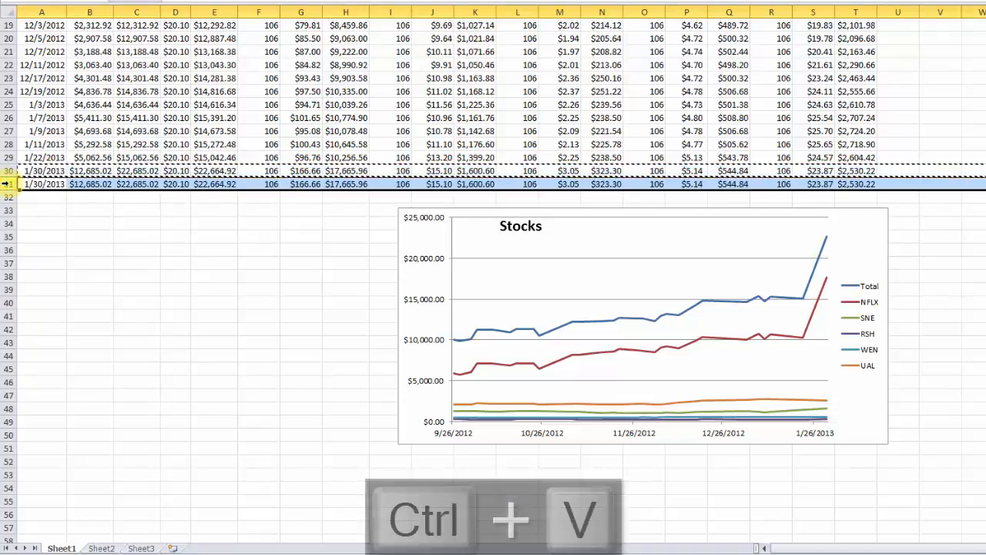
left_click(27, 183)
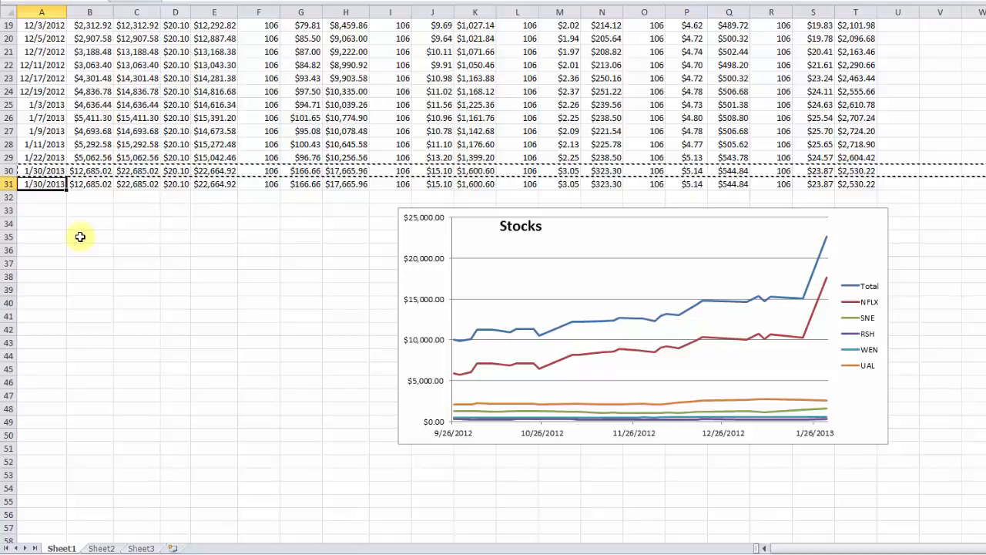
type("2/")
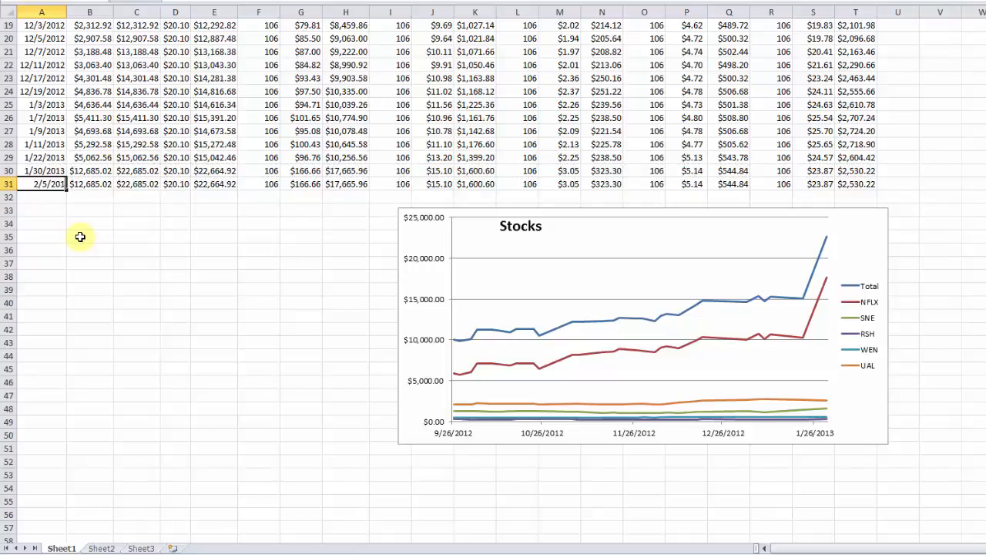
type("5/2013")
key("Return")
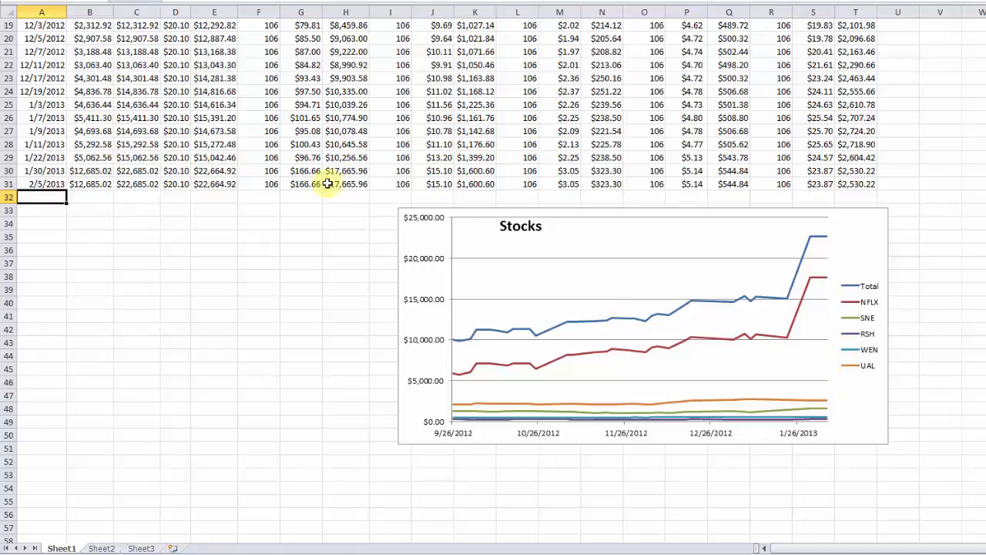
Step: Copy the 2/5/2013 row into row 32 and set the copied row's date to 2/7/2013
left_click(6, 185)
key("ctrl+c")
left_click(6, 197)
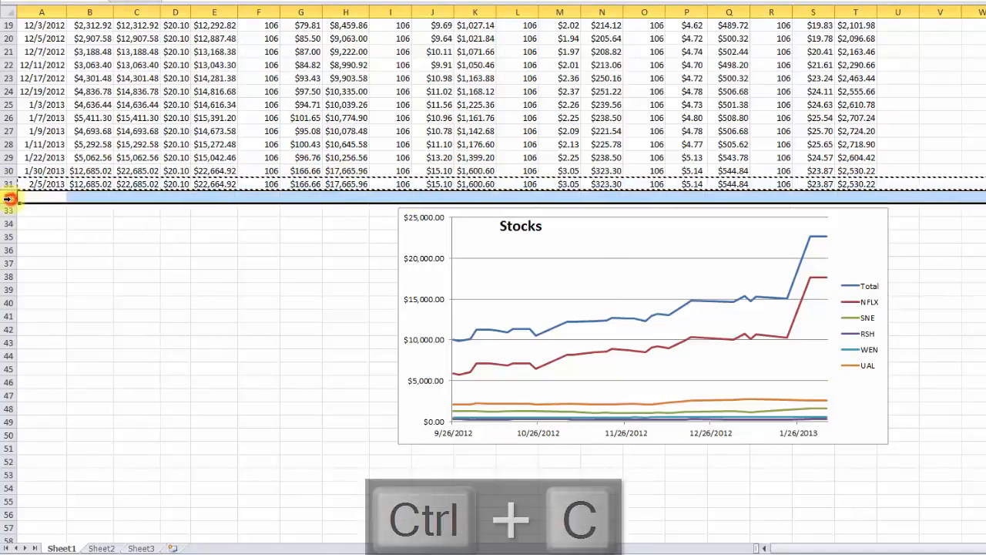
key("ctrl+v")
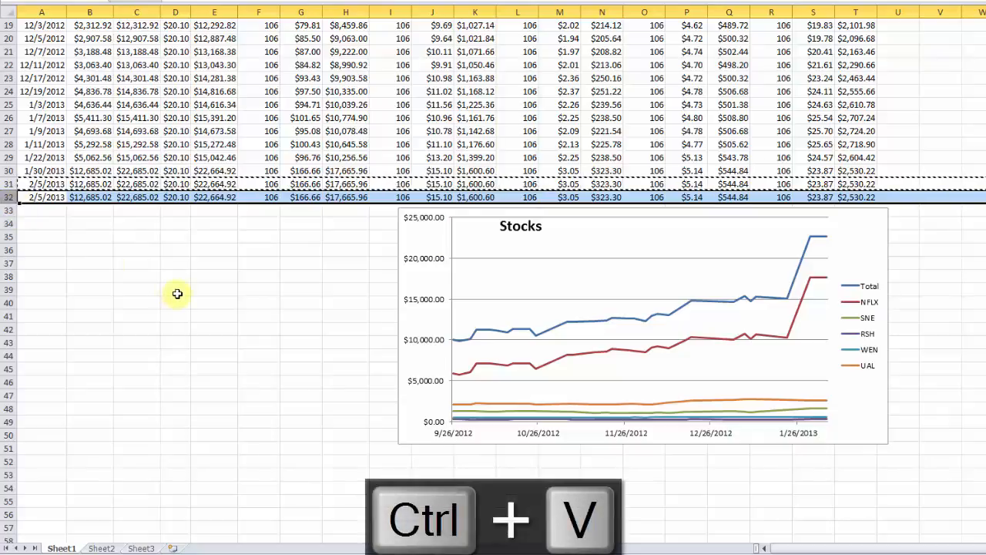
left_click(42, 197)
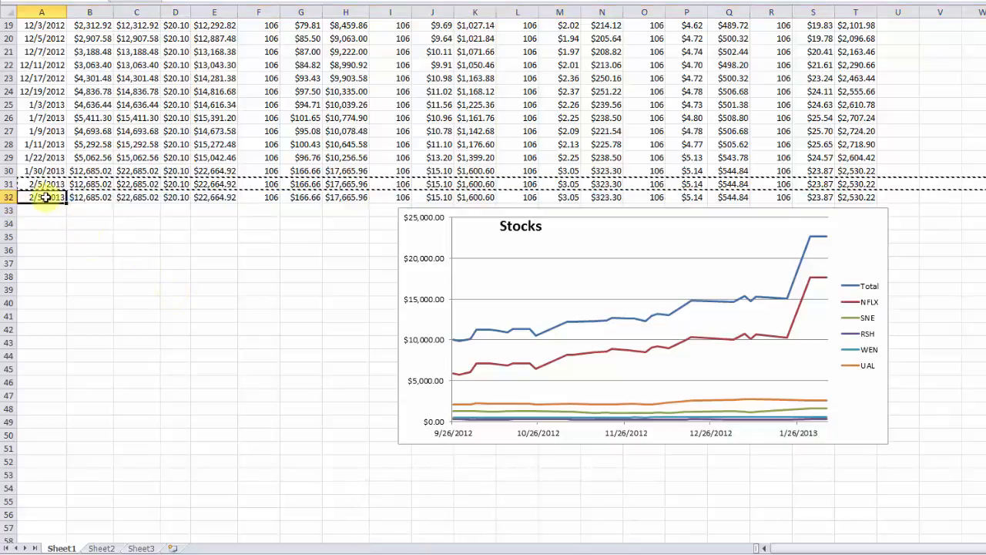
type("2/")
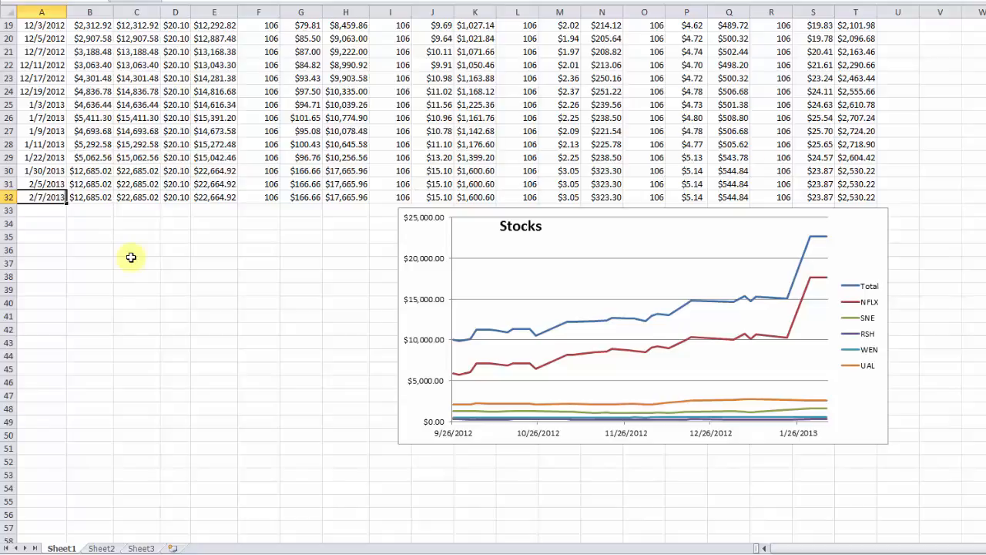
type("7/2013")
key("Return")
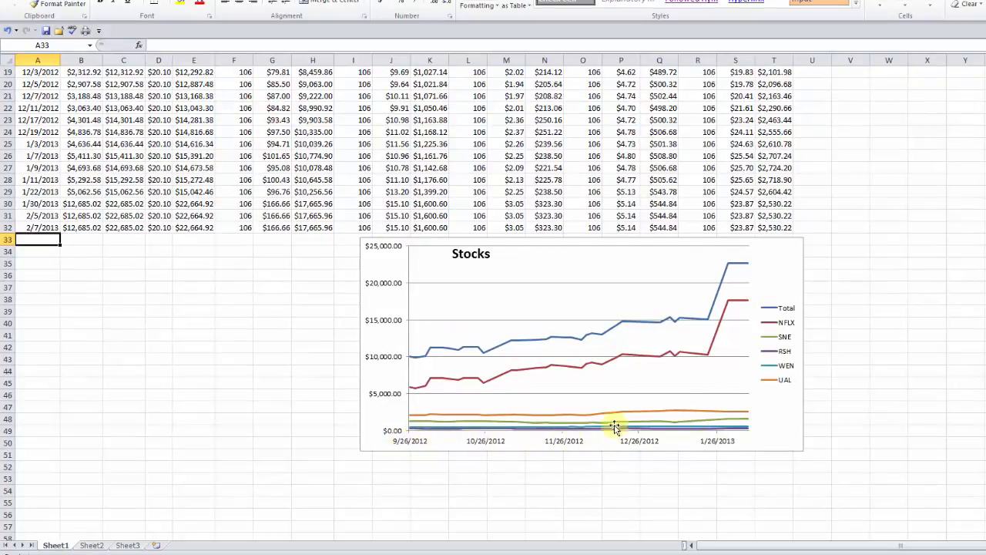
Step: Widen the Stocks chart and place it beneath the data, spanning about columns C to U
left_click(777, 273)
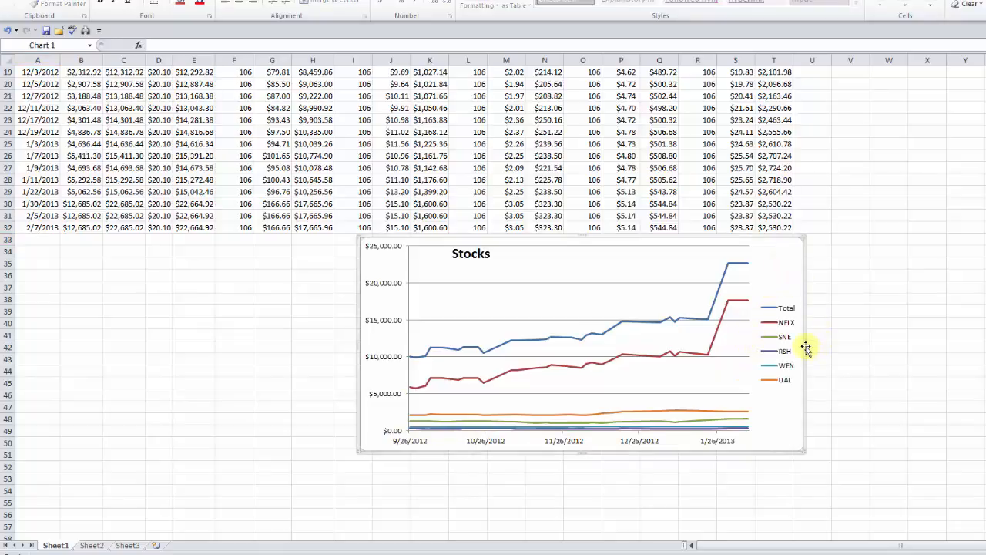
left_click_drag(805, 346, 911, 339)
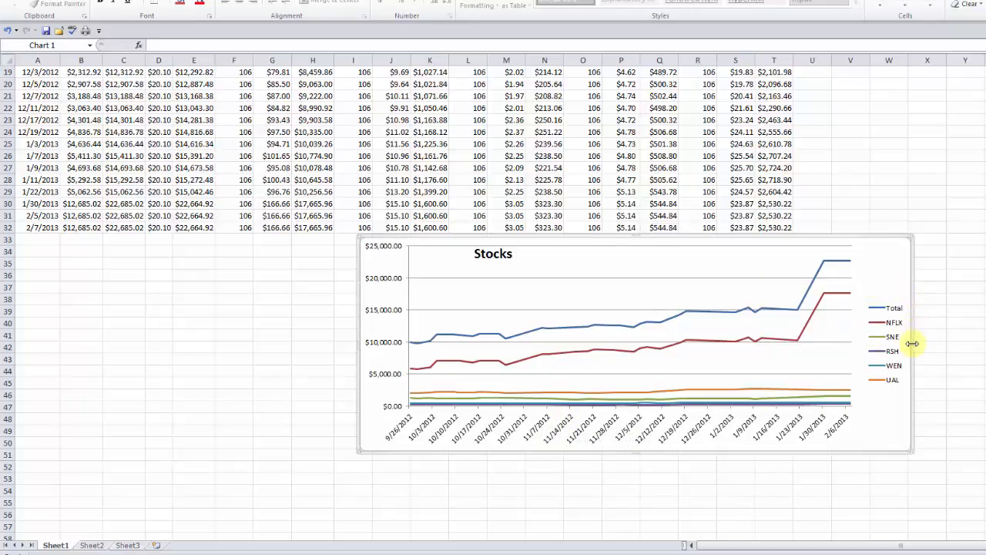
left_click_drag(911, 344, 646, 367)
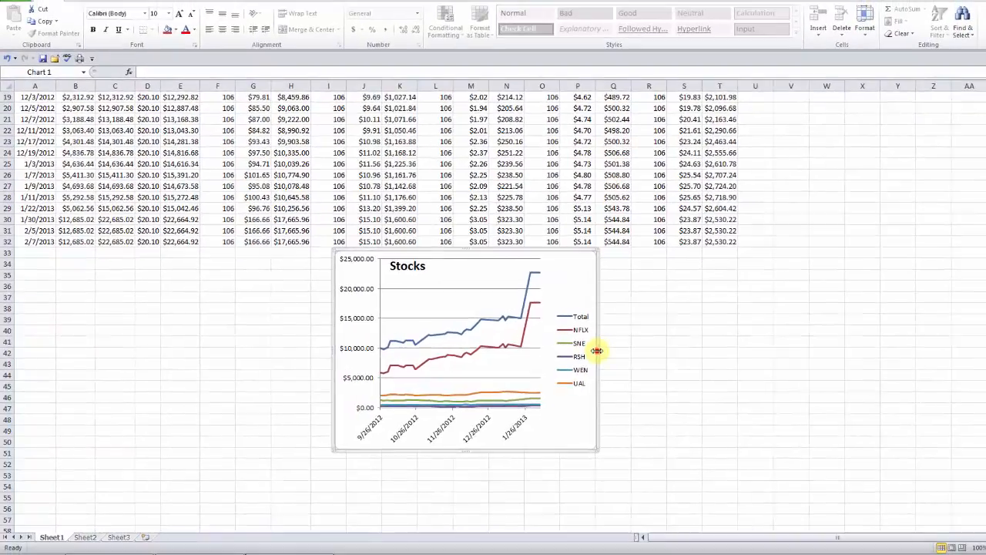
left_click_drag(641, 345, 955, 343)
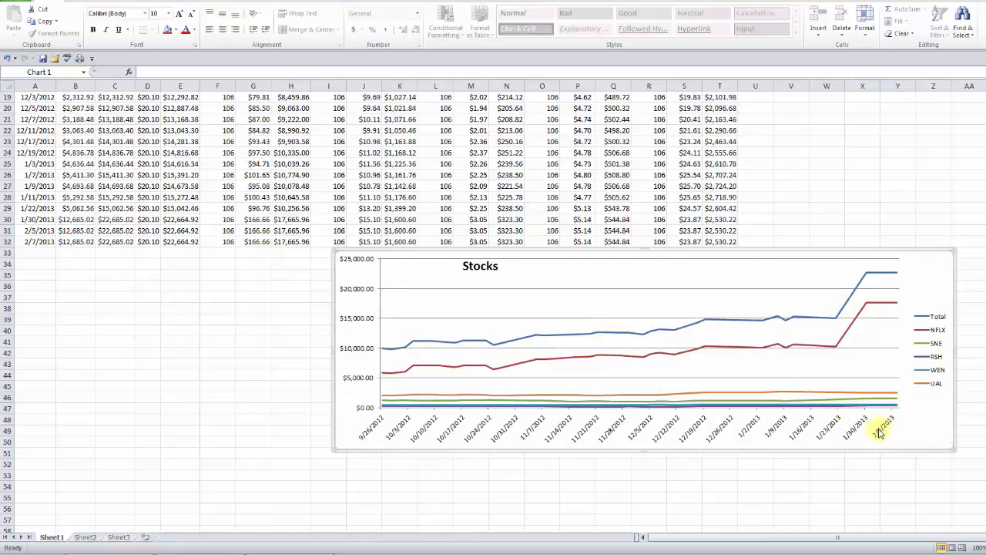
left_click_drag(929, 268, 718, 281)
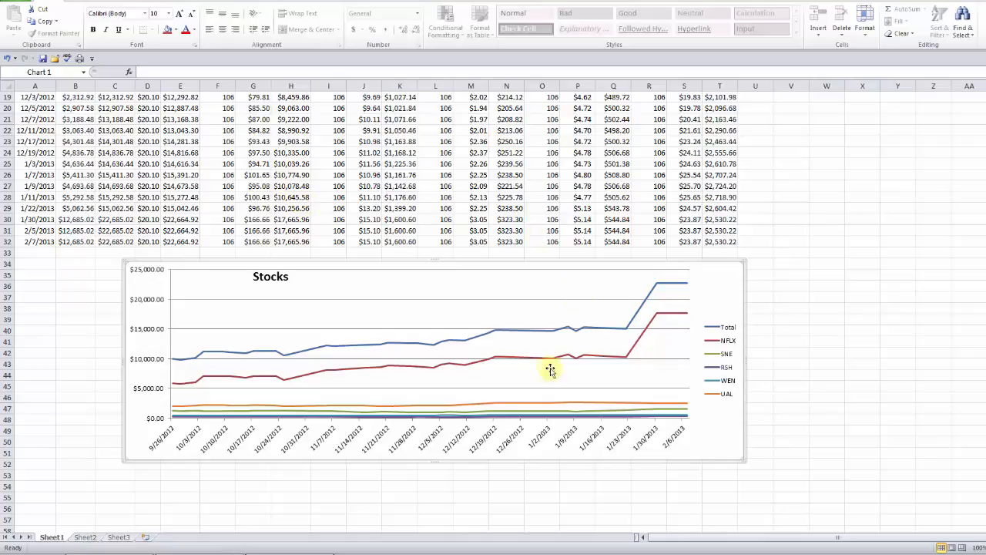
left_click(878, 274)
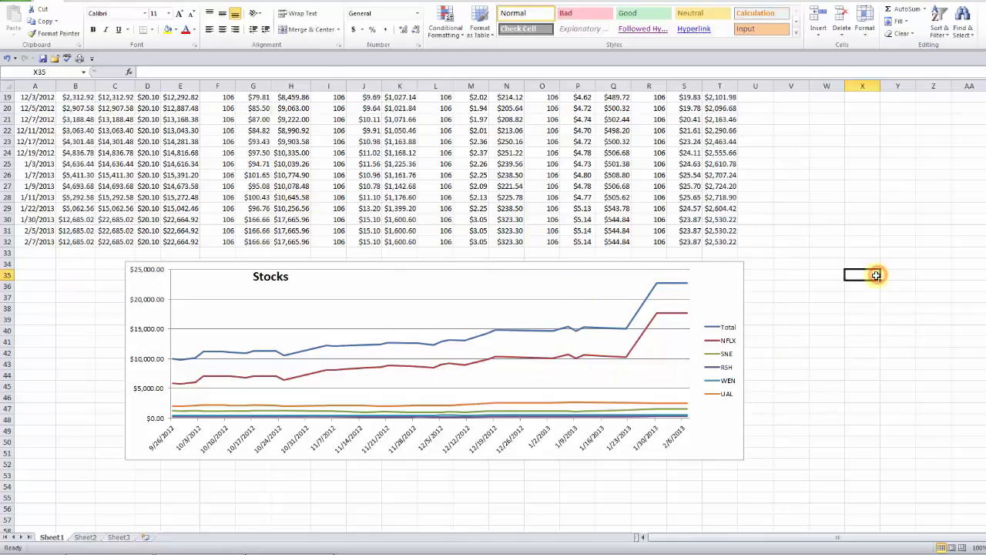
Step: Freeze the sheet's top row of column headings and check it against the lower data rows and the chart
scroll(877, 275, "up", 6)
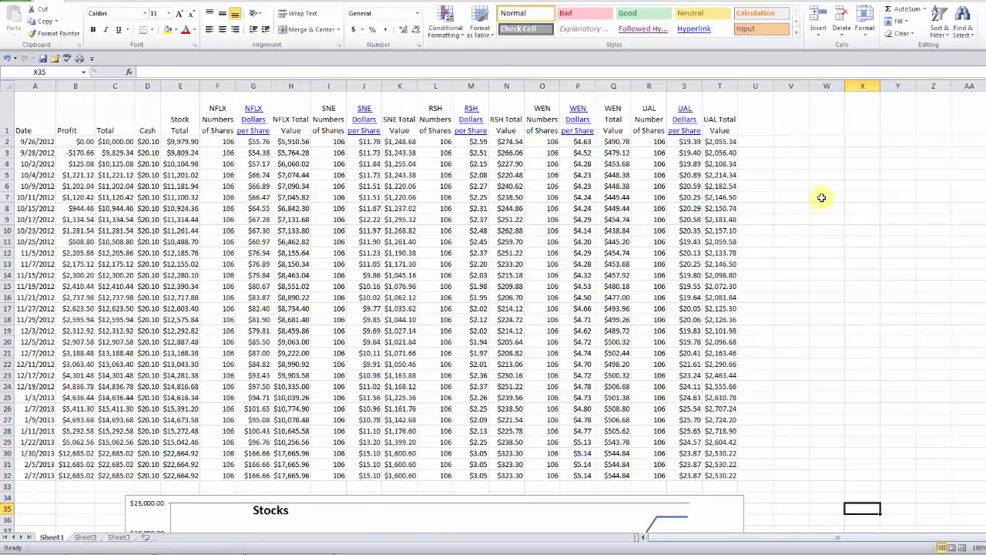
scroll(819, 184, "down", 2)
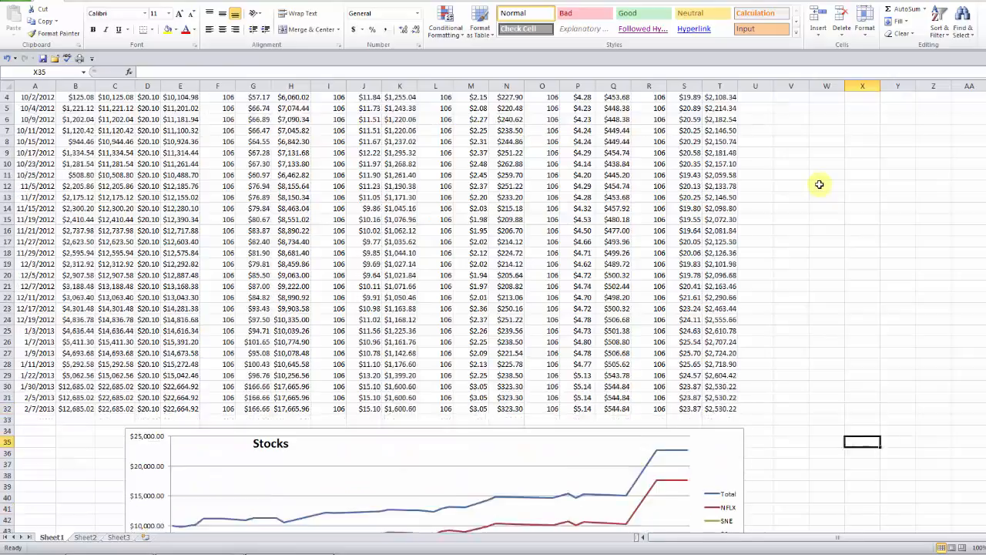
scroll(818, 184, "up", 2)
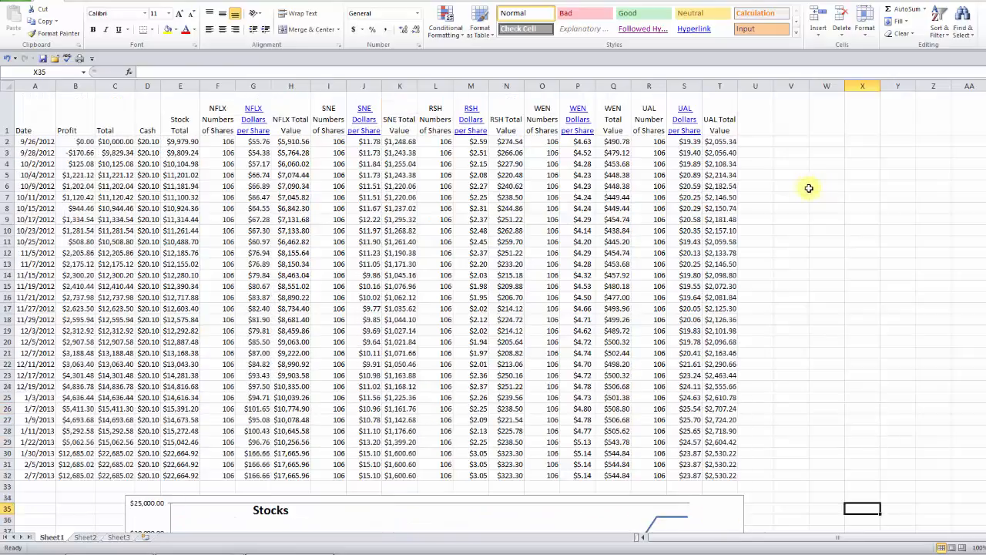
left_click(271, 18)
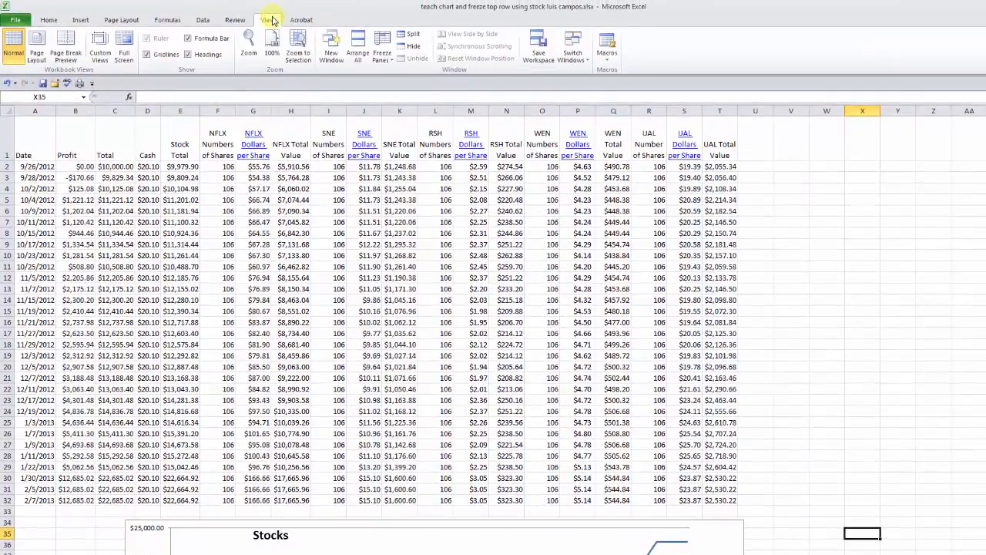
left_click(385, 61)
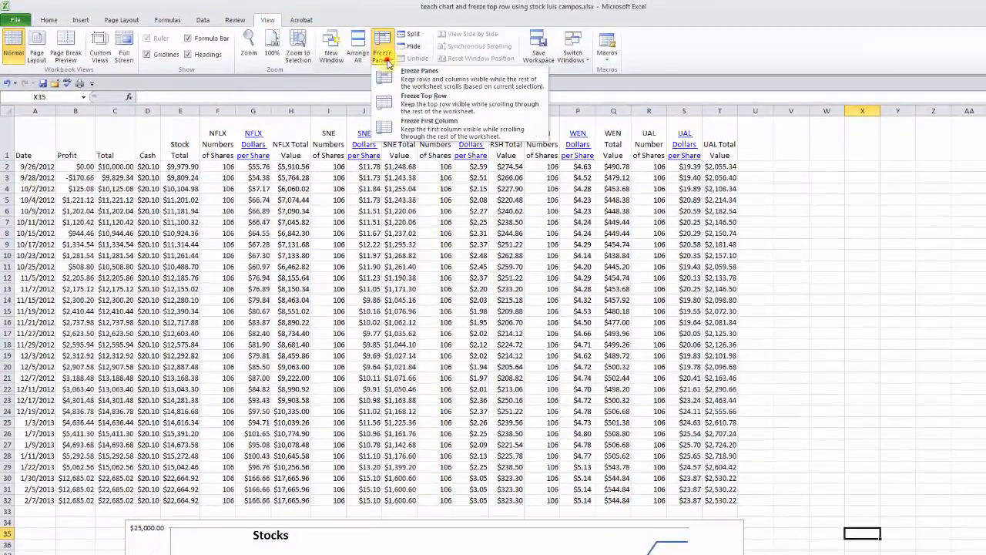
left_click(415, 100)
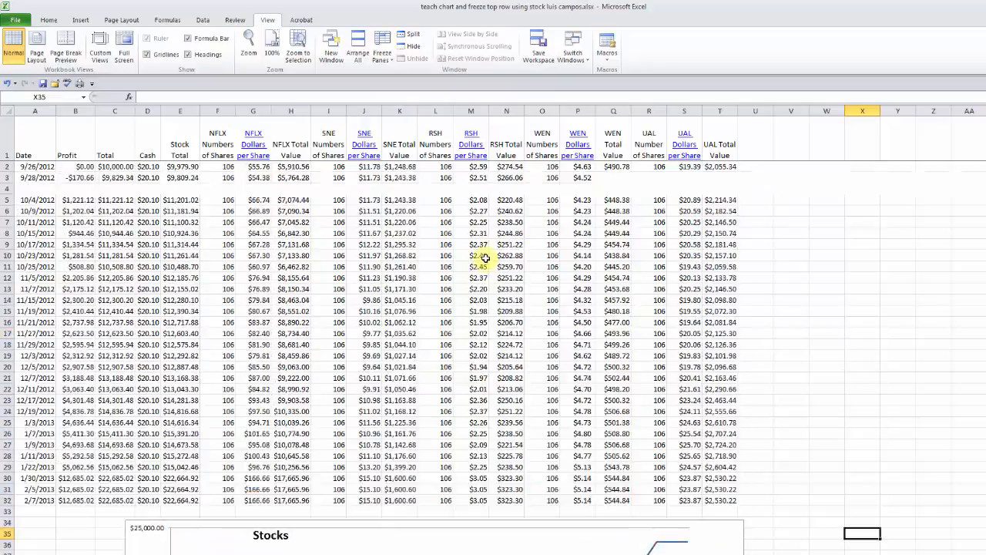
scroll(485, 257, "down", 5)
scroll(485, 256, "up", 5)
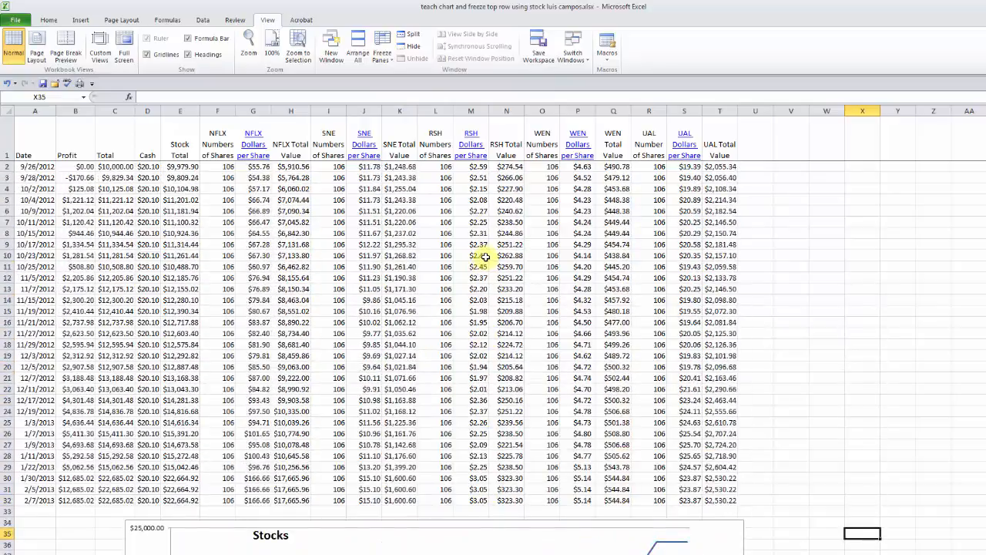
scroll(485, 256, "down", 8)
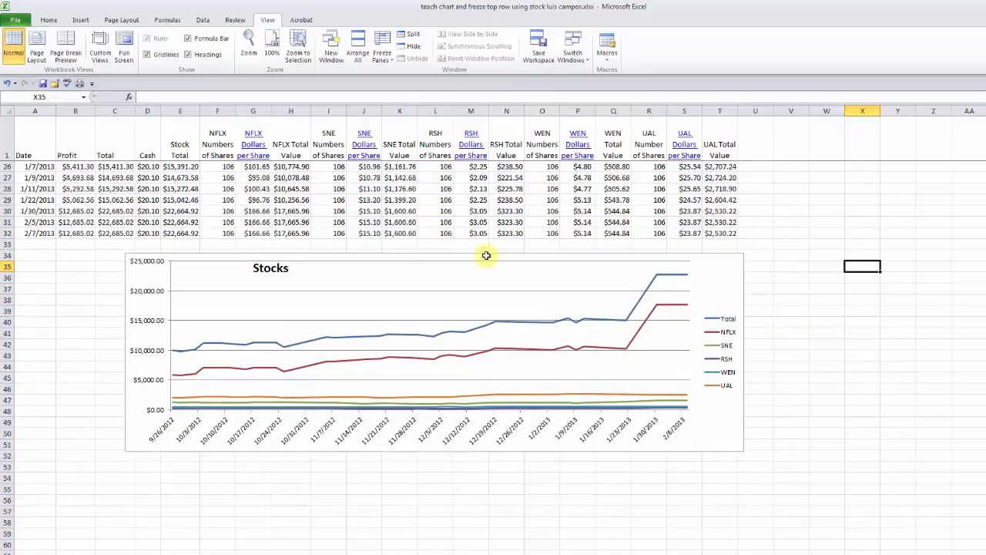
scroll(486, 255, "down", 1)
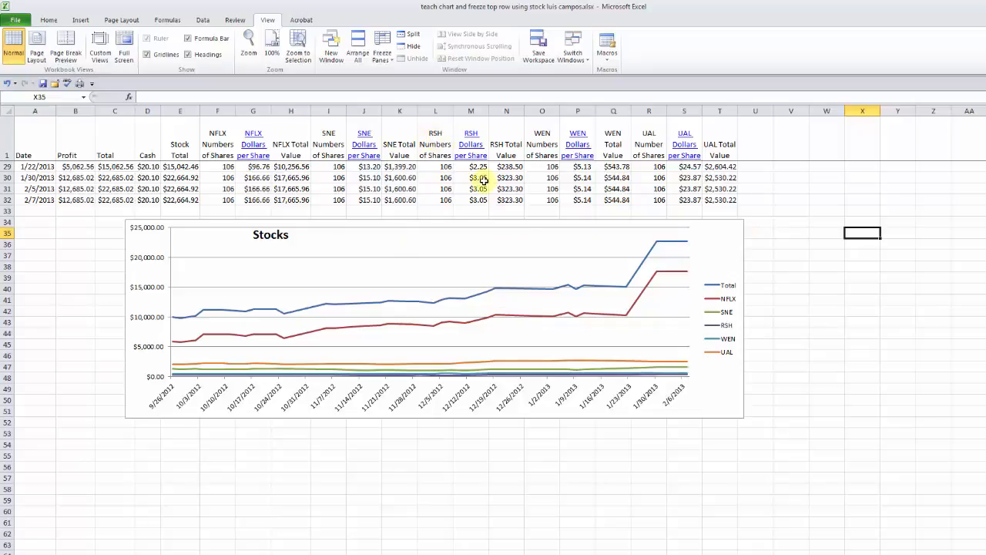
mouse_move(572, 317)
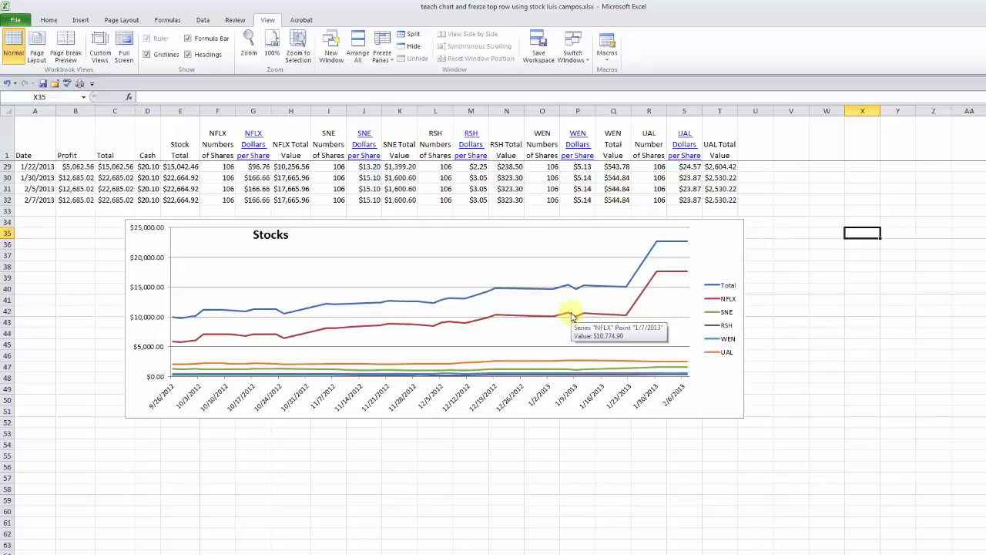